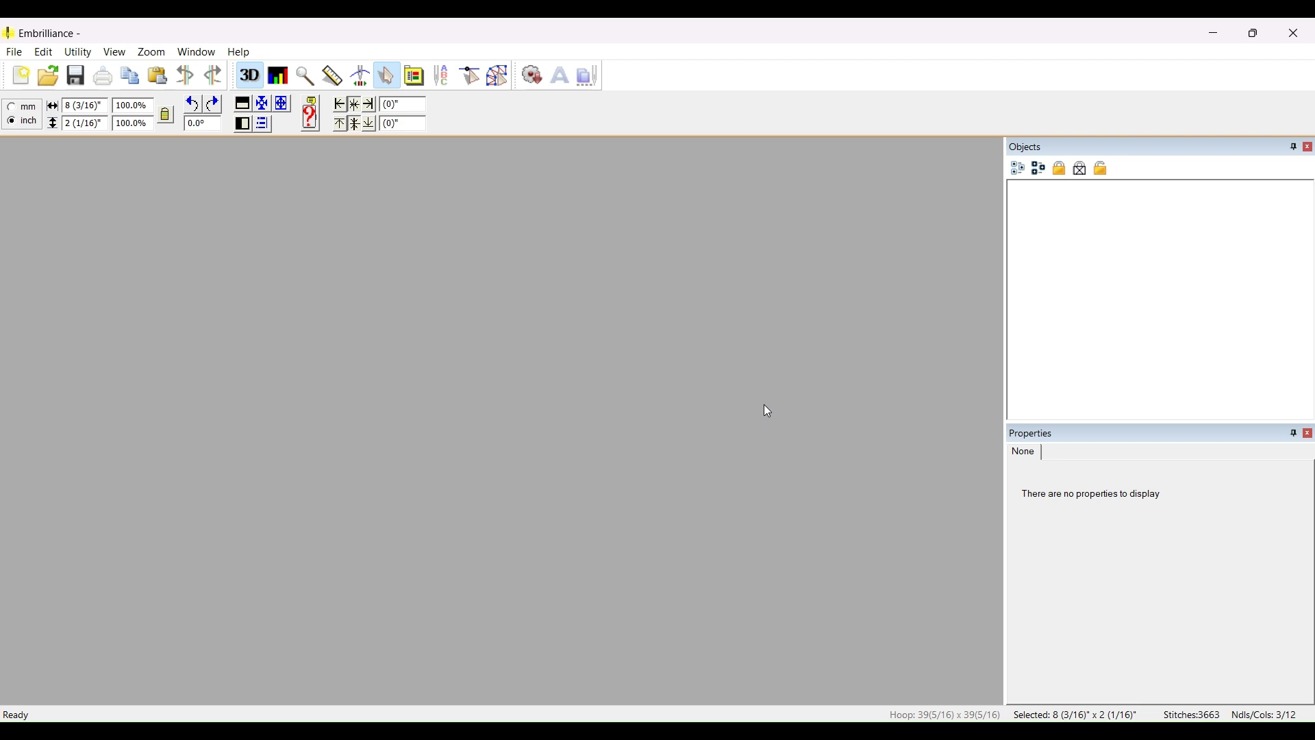
Step: Open the recent working file LP-envelope_1.be containing the arched envelope lettering
{"action": "left_click", "coordinate": [13, 52]}
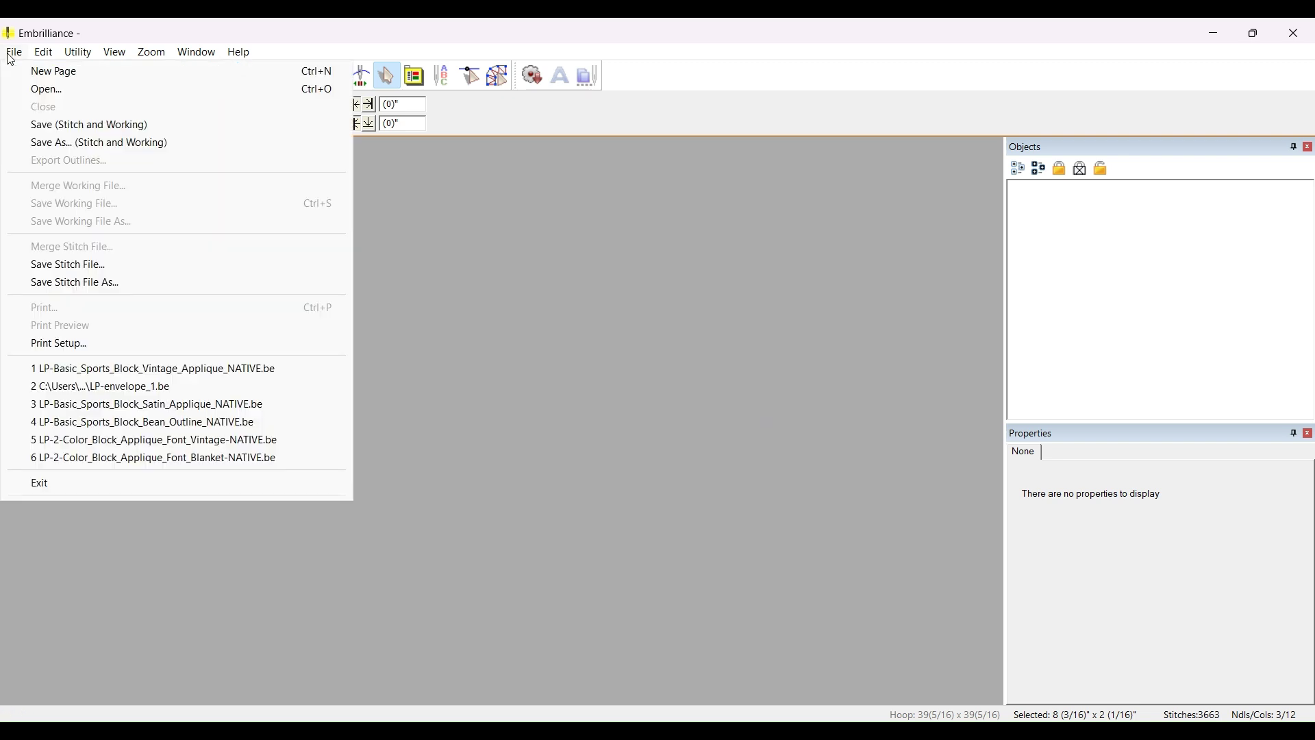
{"action": "left_click", "coordinate": [144, 387]}
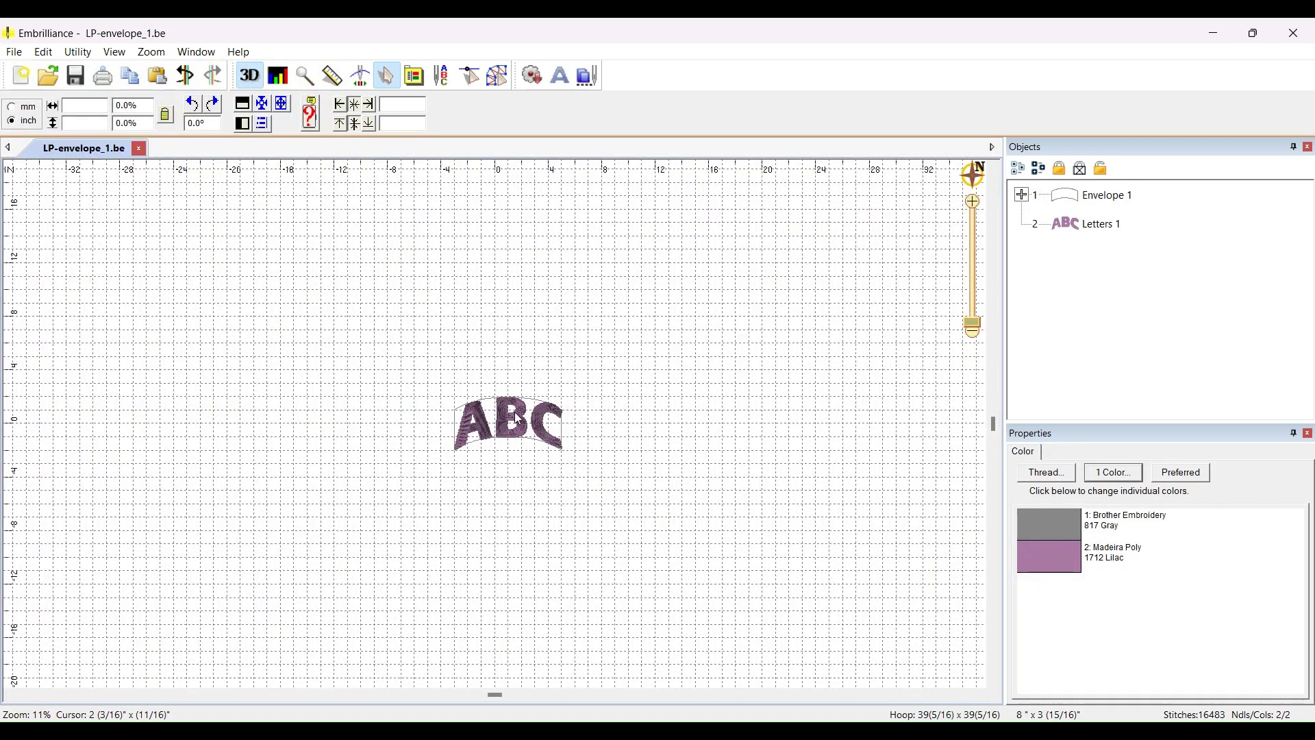
{"action": "scroll", "coordinate": [450, 404], "scroll_direction": "up", "scroll_amount": 3}
{"action": "scroll", "coordinate": [458, 401], "scroll_direction": "up", "scroll_amount": 3}
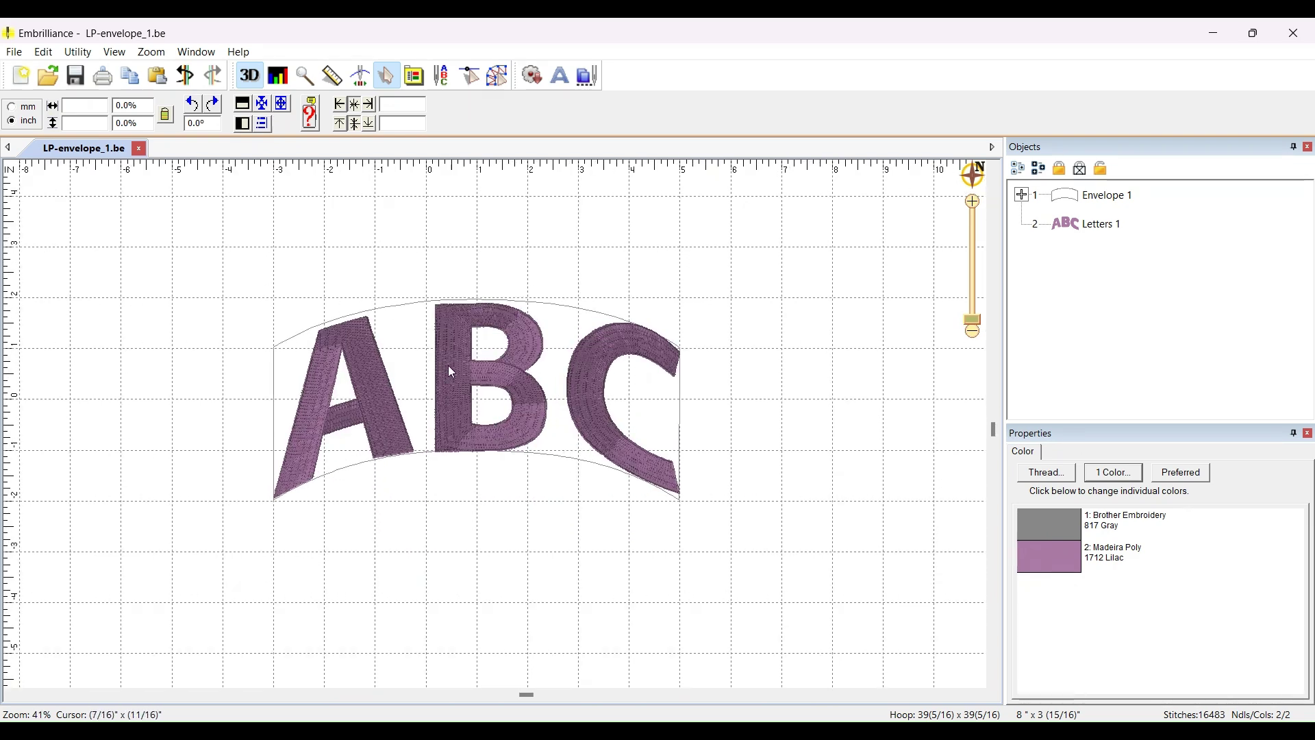
Step: Replace the text of the arched lettering object inside the envelope with MAMA
{"action": "left_click", "coordinate": [451, 372]}
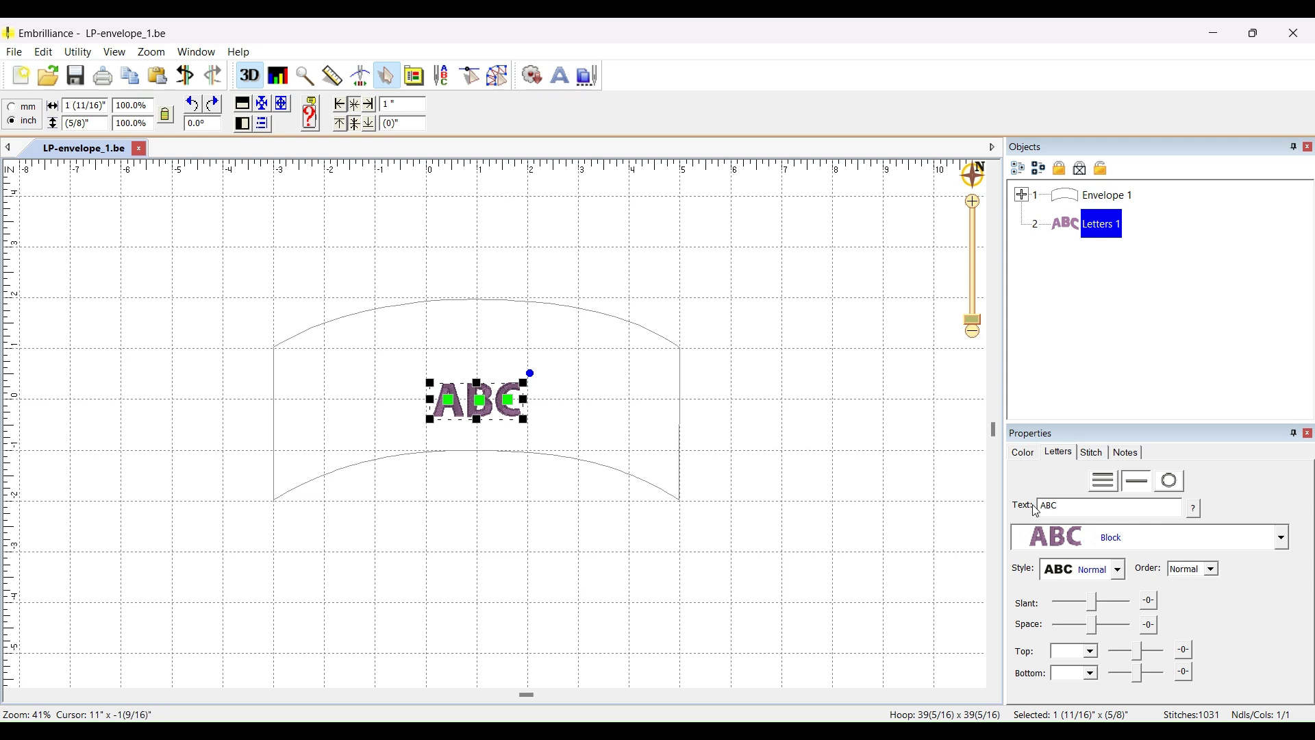
{"action": "left_click_drag", "start_coordinate": [1063, 512], "coordinate": [1020, 505]}
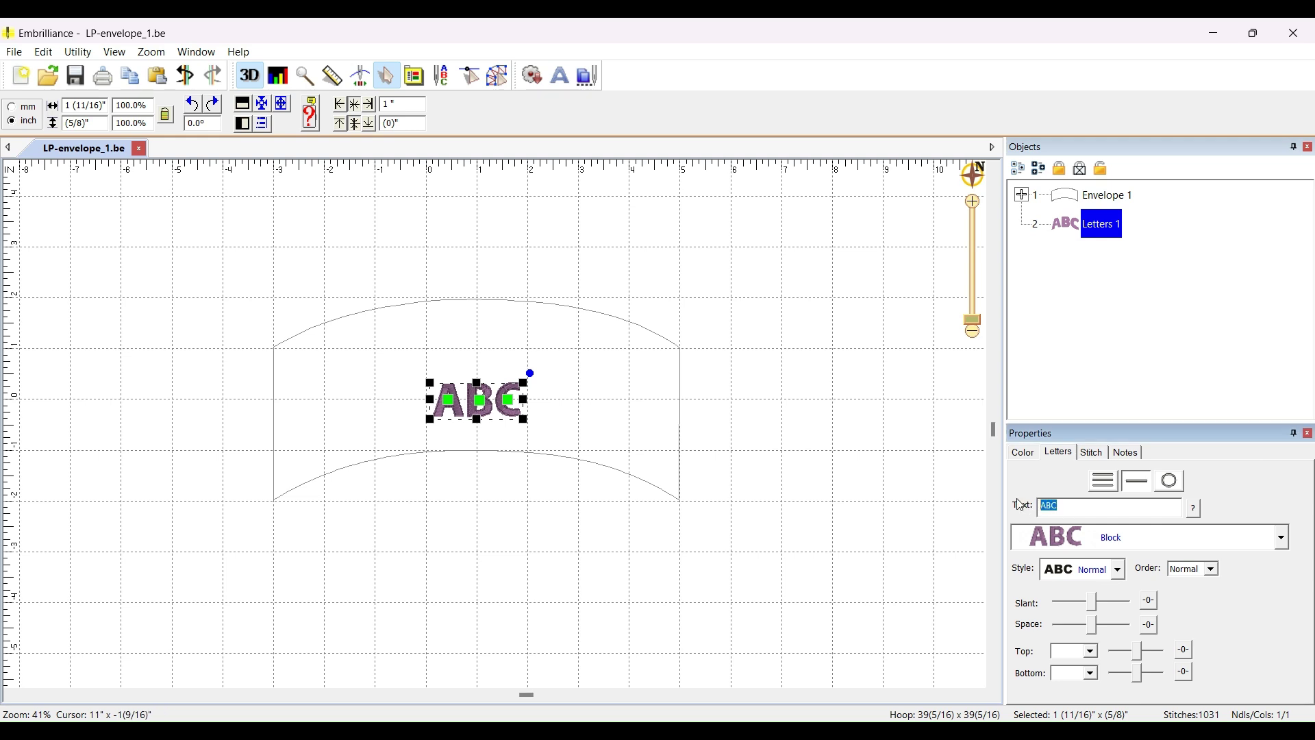
{"action": "type", "text": "MAMA"}
Step: Set the MAMA lettering's font to LP-Basic_Sports_Block_Vintage_Applique and apply it within the envelope
{"action": "left_click", "coordinate": [1281, 542]}
{"action": "scroll", "coordinate": [1281, 542], "scroll_direction": "down", "scroll_amount": 3}
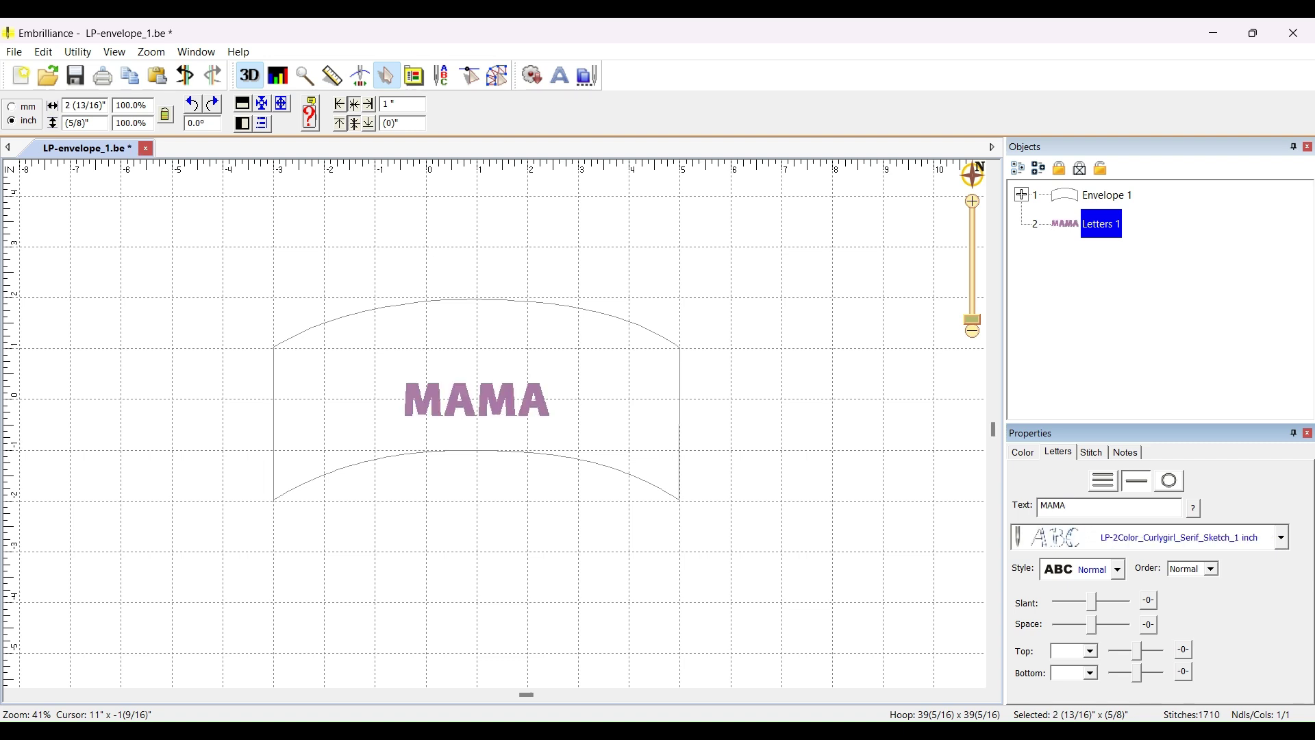
{"action": "scroll", "coordinate": [1280, 537], "scroll_direction": "down", "scroll_amount": 1}
{"action": "scroll", "coordinate": [1281, 537], "scroll_direction": "down", "scroll_amount": 4}
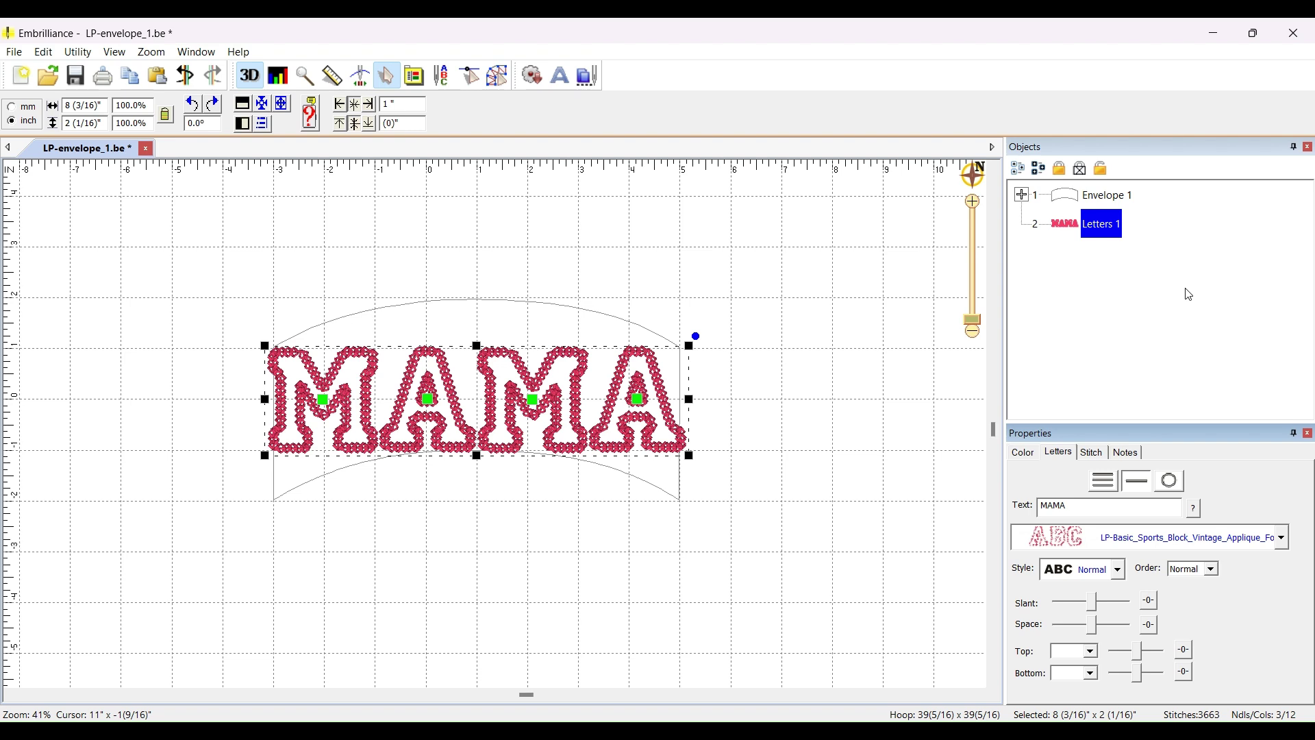
{"action": "left_click", "coordinate": [810, 419]}
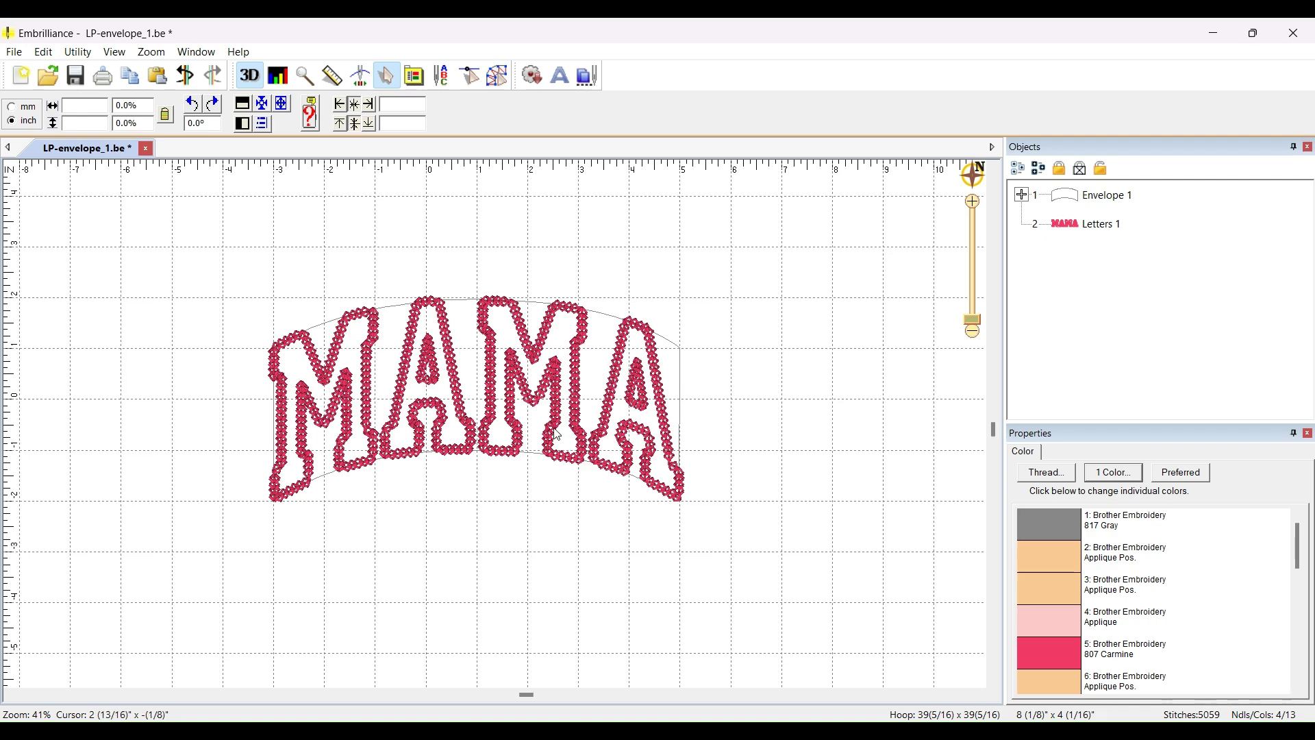
Step: Switch the MAMA lettering to the LP-Basic_Sports_Applique_Font_3-4in_Native font and examine its arched stitching up close
{"action": "left_click", "coordinate": [575, 408]}
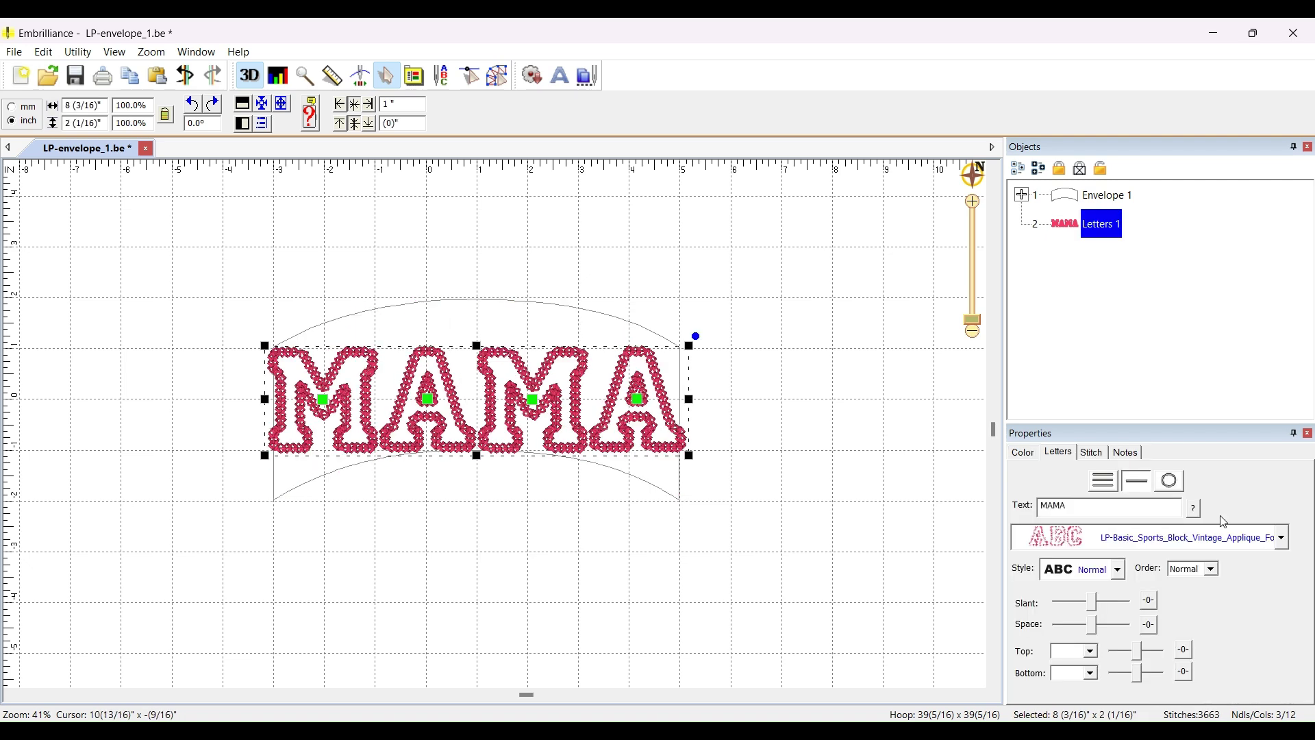
{"action": "left_click", "coordinate": [1282, 540]}
{"action": "scroll", "coordinate": [1151, 538], "scroll_direction": "down", "scroll_amount": 1}
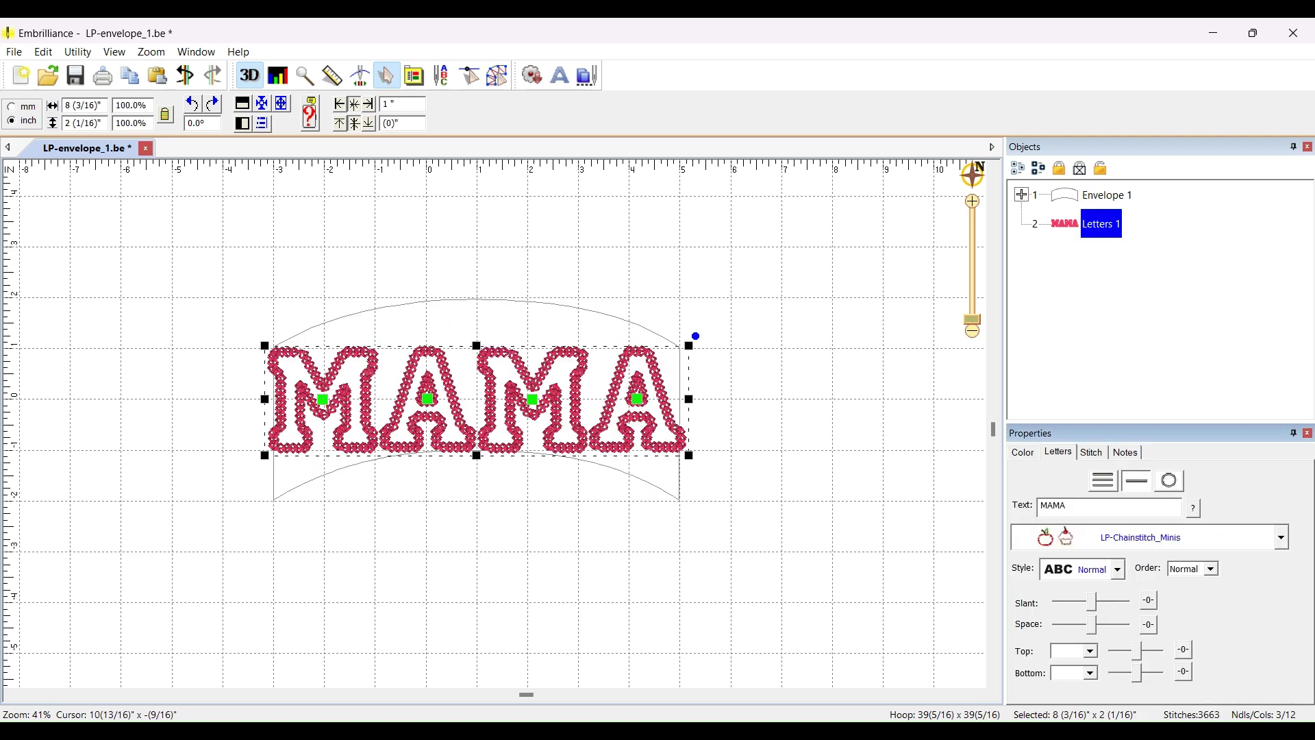
{"action": "scroll", "coordinate": [1150, 538], "scroll_direction": "down", "scroll_amount": 3}
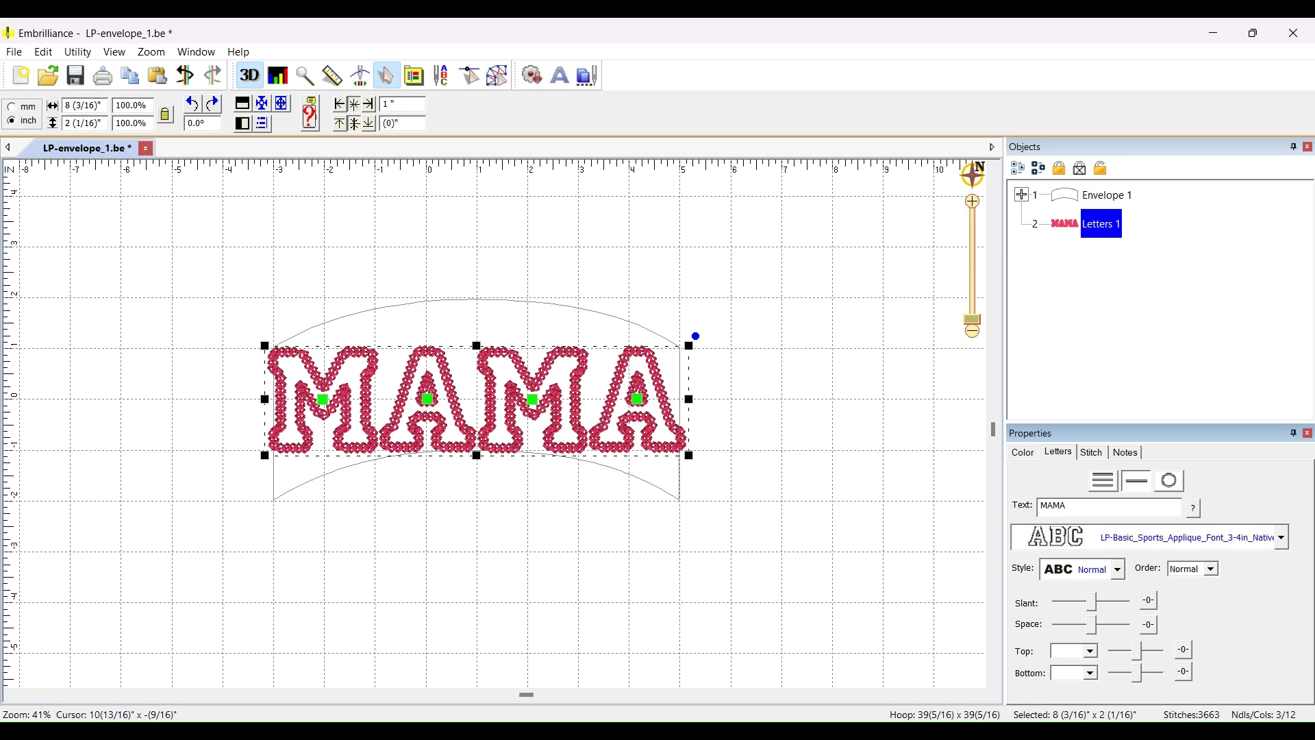
{"action": "left_click", "coordinate": [867, 322]}
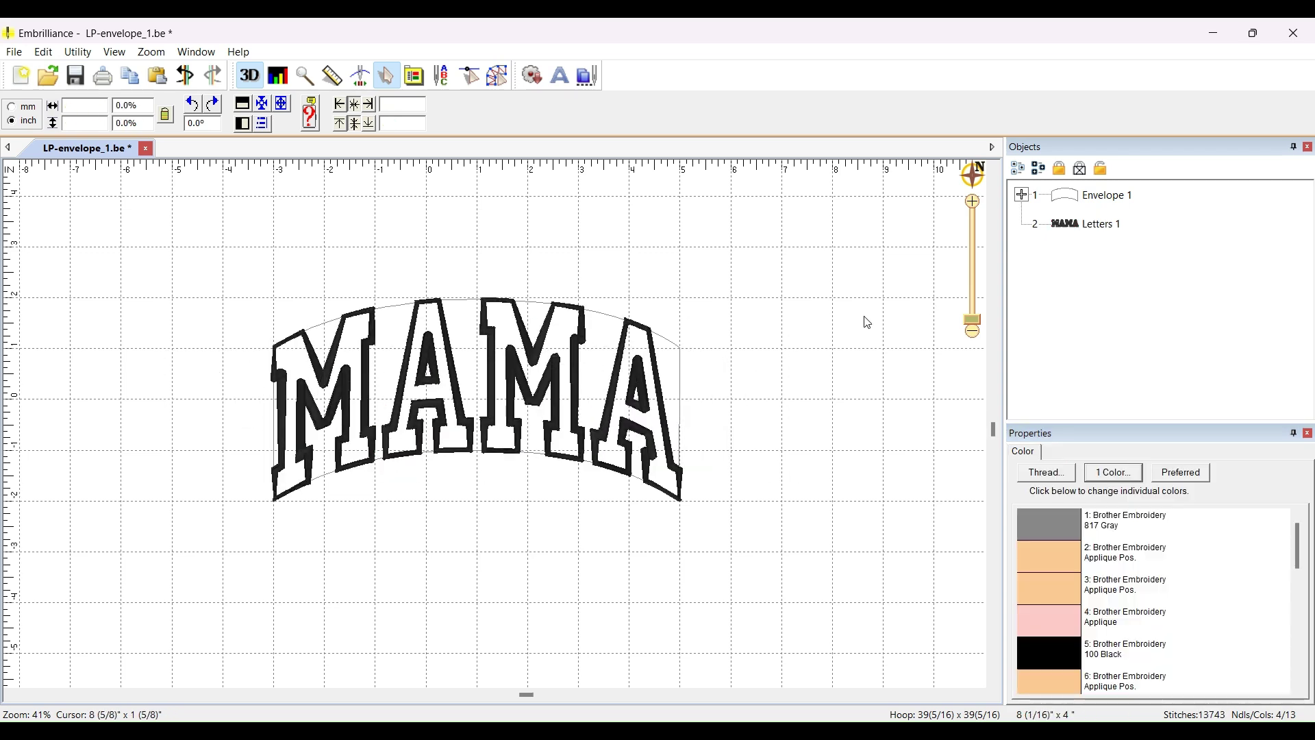
{"action": "scroll", "coordinate": [498, 430], "scroll_direction": "up", "scroll_amount": 5}
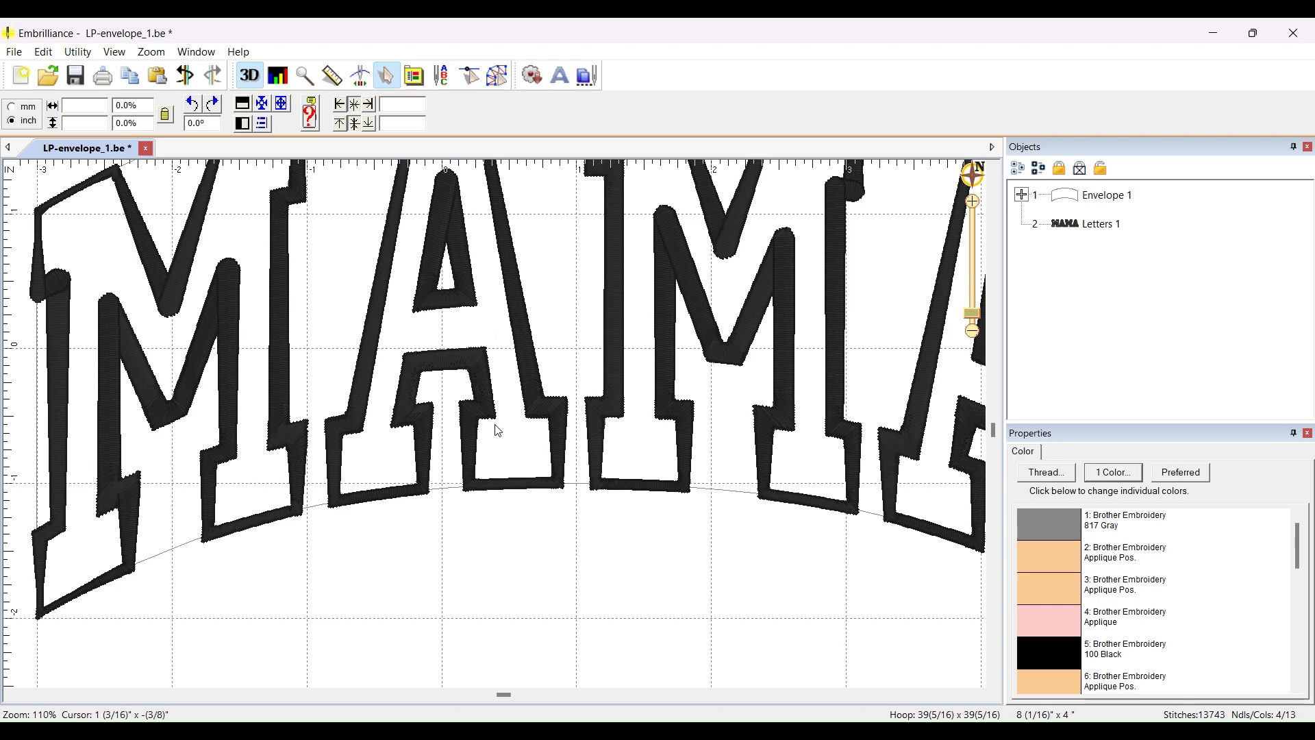
{"action": "scroll", "coordinate": [498, 430], "scroll_direction": "down", "scroll_amount": 4}
Step: Change the MAMA lettering's font to LP-Basic_Sports_Block_Bean_Font_NATIVE and preview it in the envelope
{"action": "left_click", "coordinate": [559, 410]}
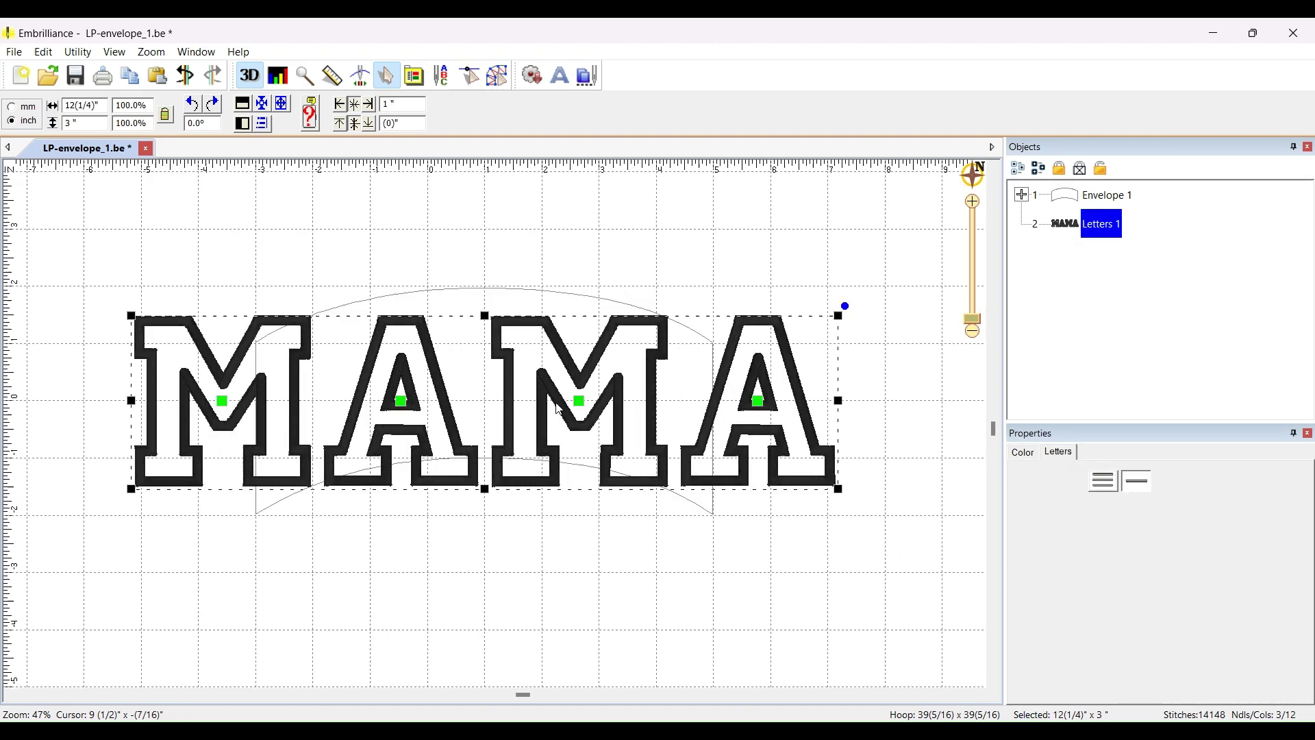
{"action": "key", "text": "Up"}
{"action": "key", "text": "Up"}
{"action": "key", "text": "Up"}
{"action": "key", "text": "Up"}
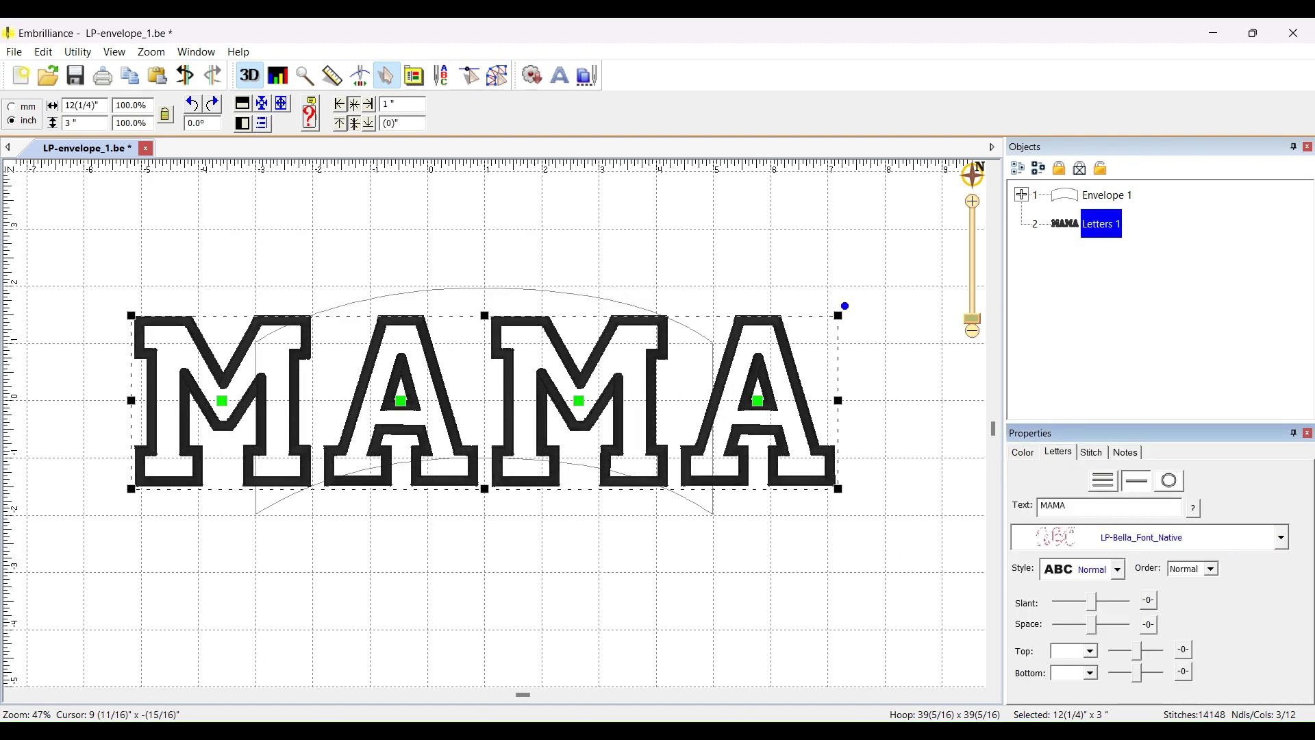
{"action": "left_click", "coordinate": [912, 403]}
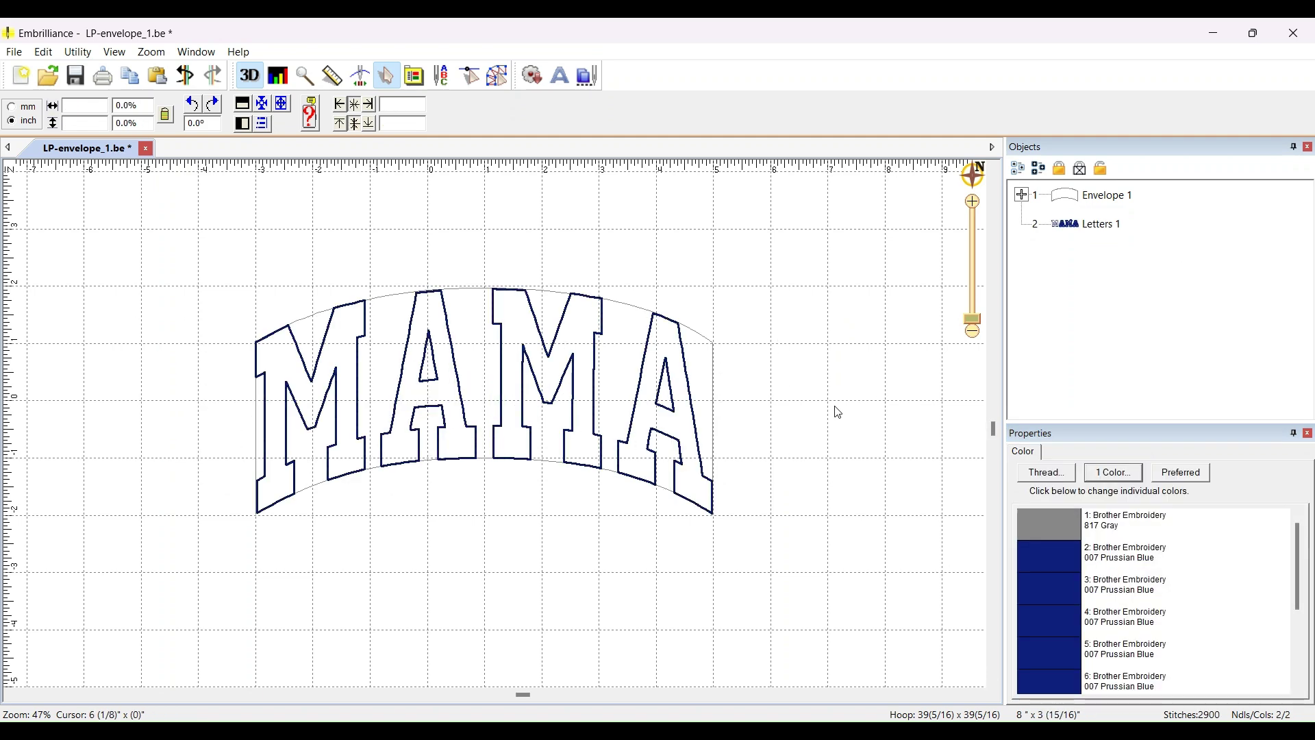
Step: Change the MAMA lettering's font to LP-2-Color_Block_Applique_Font_Bean-NATIVE and preview it in the envelope
{"action": "left_click", "coordinate": [640, 415]}
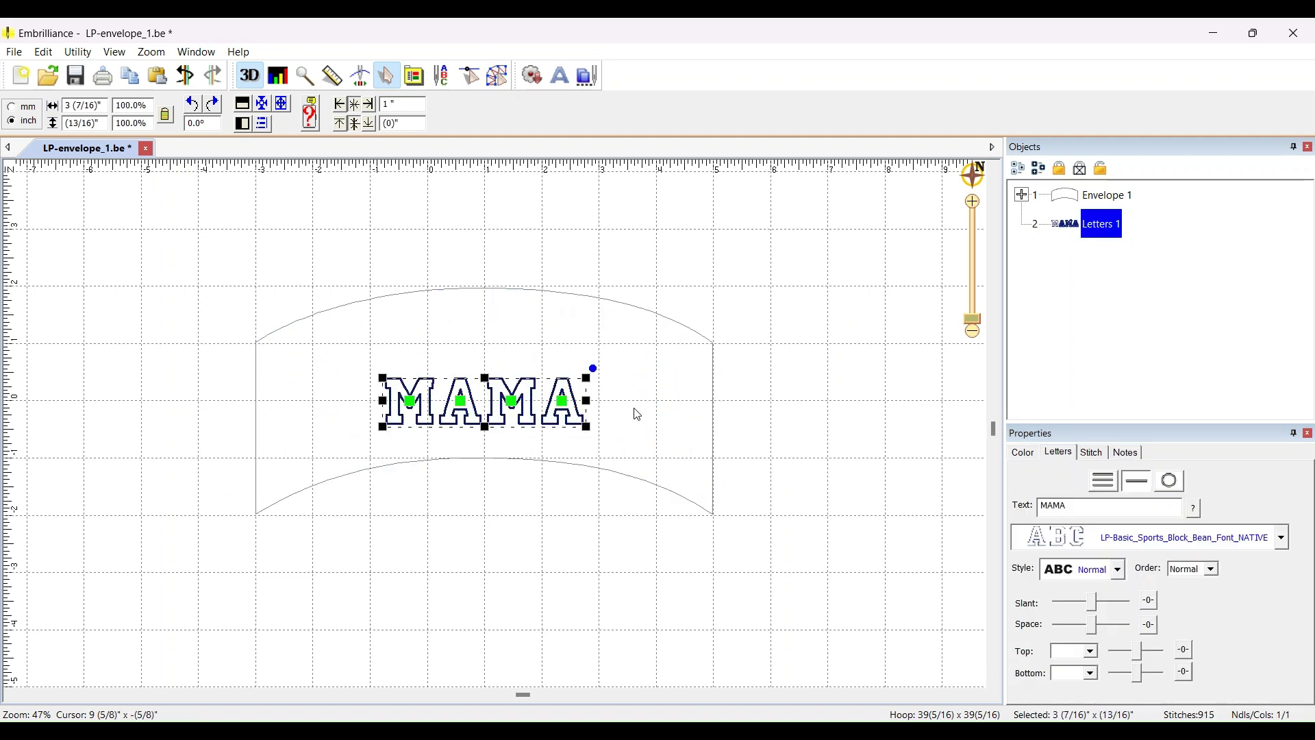
{"action": "left_click", "coordinate": [1282, 540]}
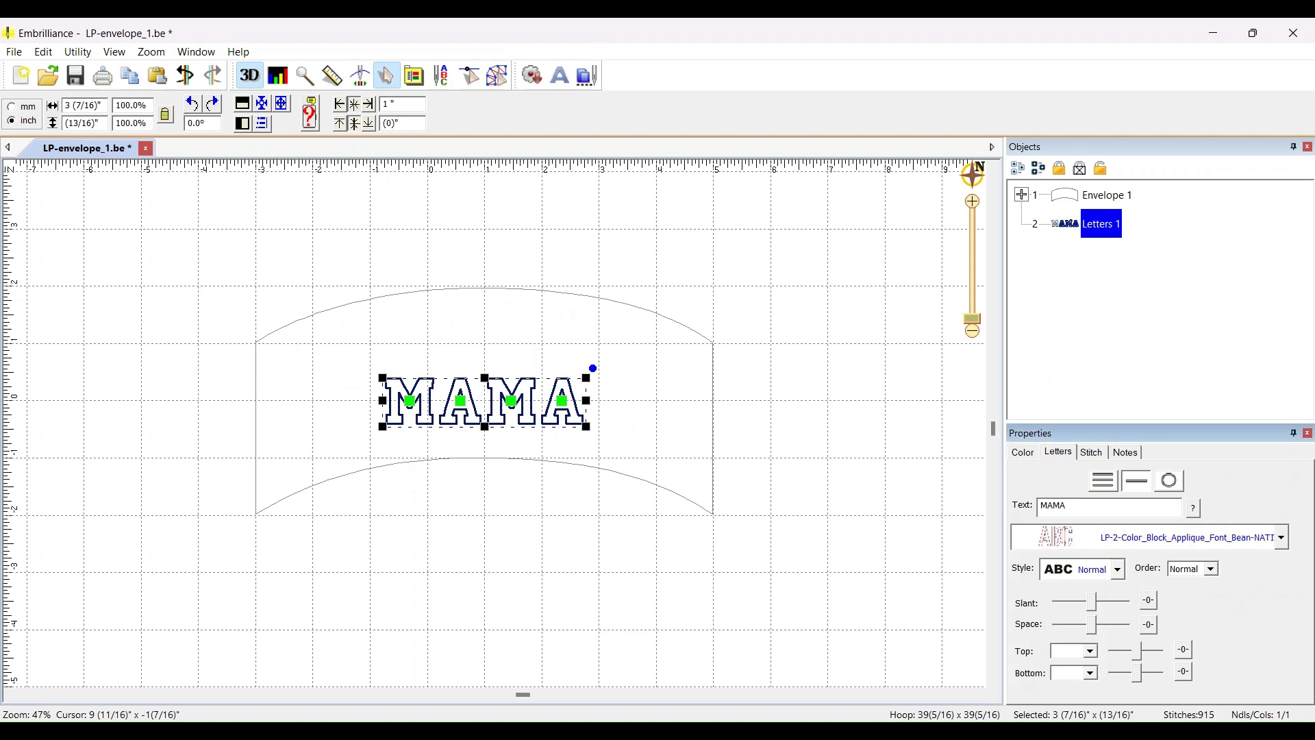
{"action": "scroll", "coordinate": [1286, 537], "scroll_direction": "down", "scroll_amount": 3}
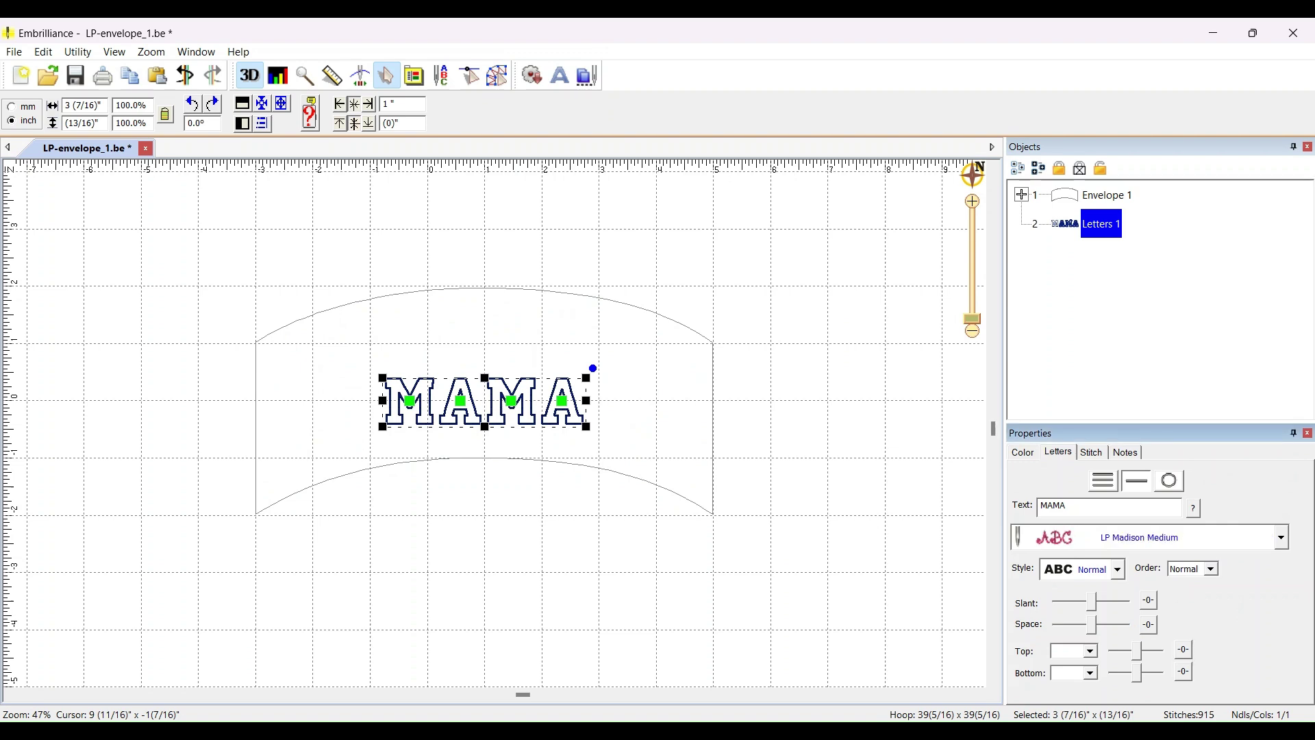
{"action": "scroll", "coordinate": [1286, 537], "scroll_direction": "up", "scroll_amount": 3}
{"action": "left_click", "coordinate": [824, 391]}
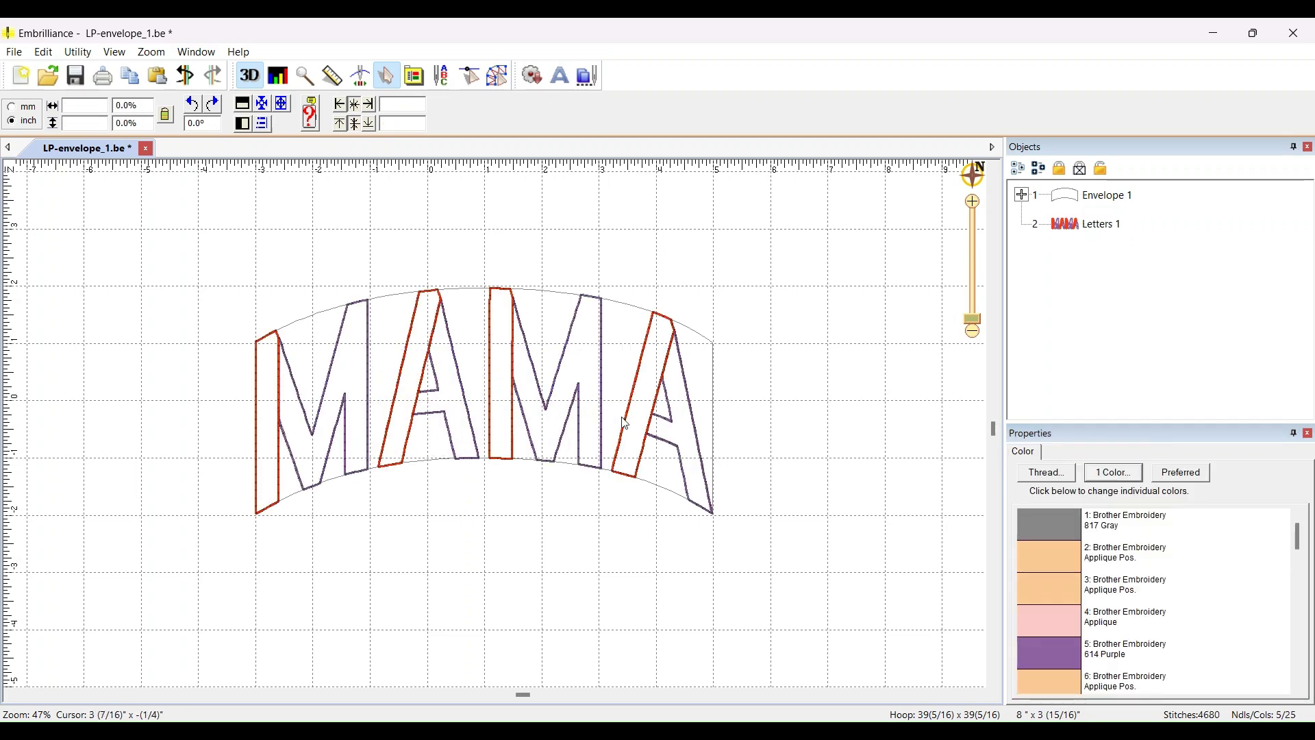
Step: Change the MAMA lettering's font to LP-2-Color_Block_Applique_Font_Vintage-NATIVE and preview it in the envelope
{"action": "left_click", "coordinate": [654, 426]}
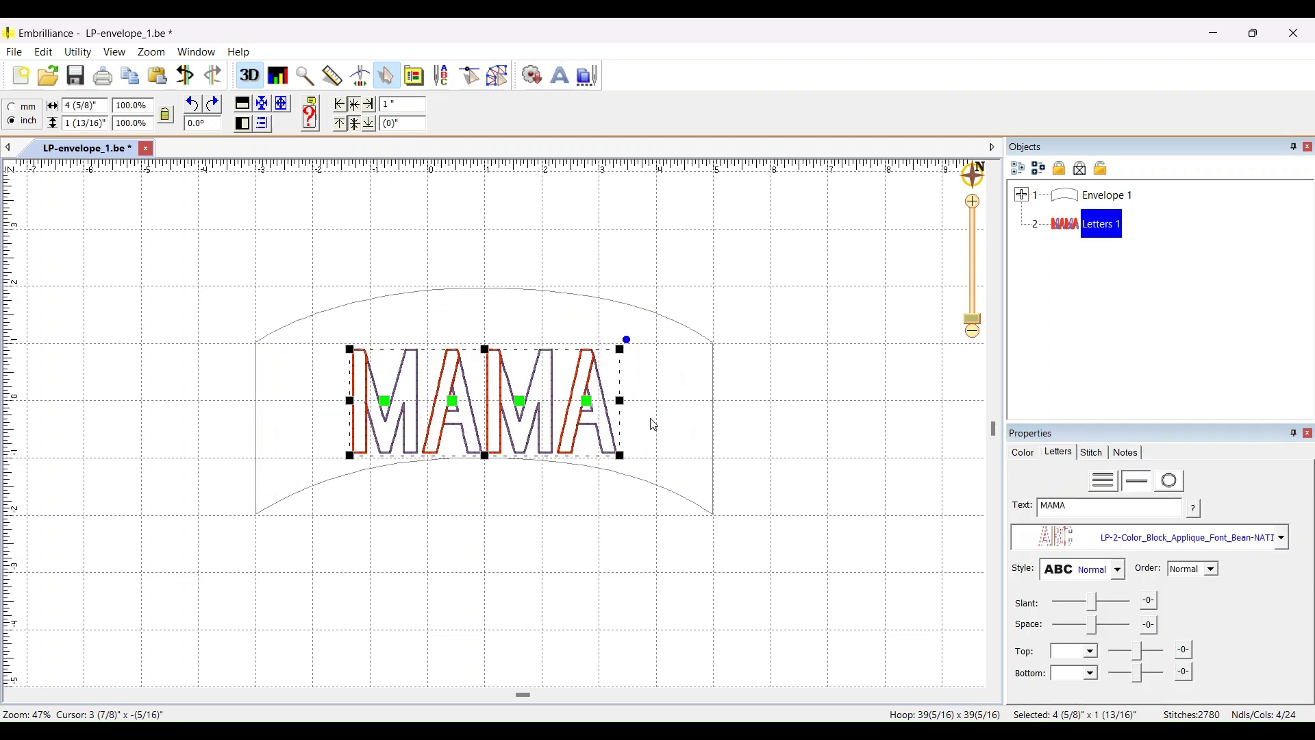
{"action": "left_click", "coordinate": [1281, 541]}
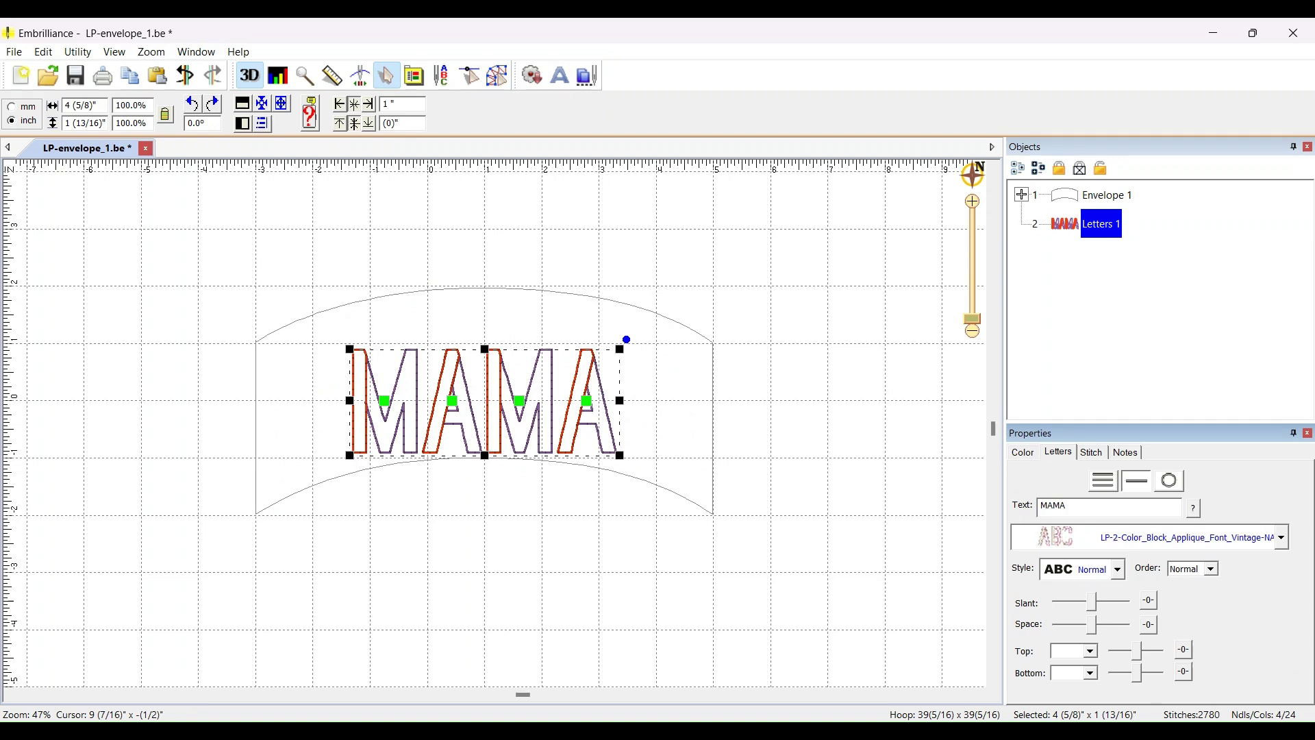
{"action": "left_click", "coordinate": [825, 396]}
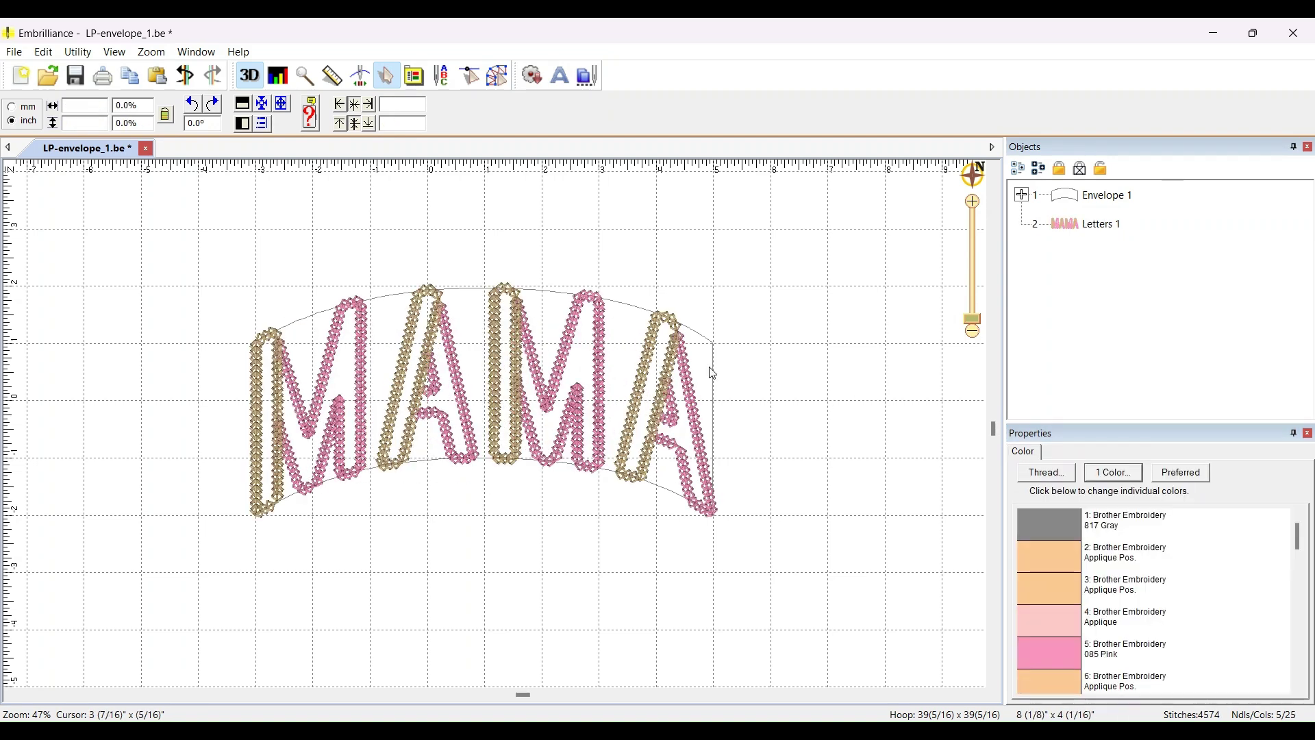
Step: Return the MAMA lettering to the LP-Basic_Sports_Block_Vintage_Applique font and apply it to the envelope
{"action": "left_click", "coordinate": [639, 419]}
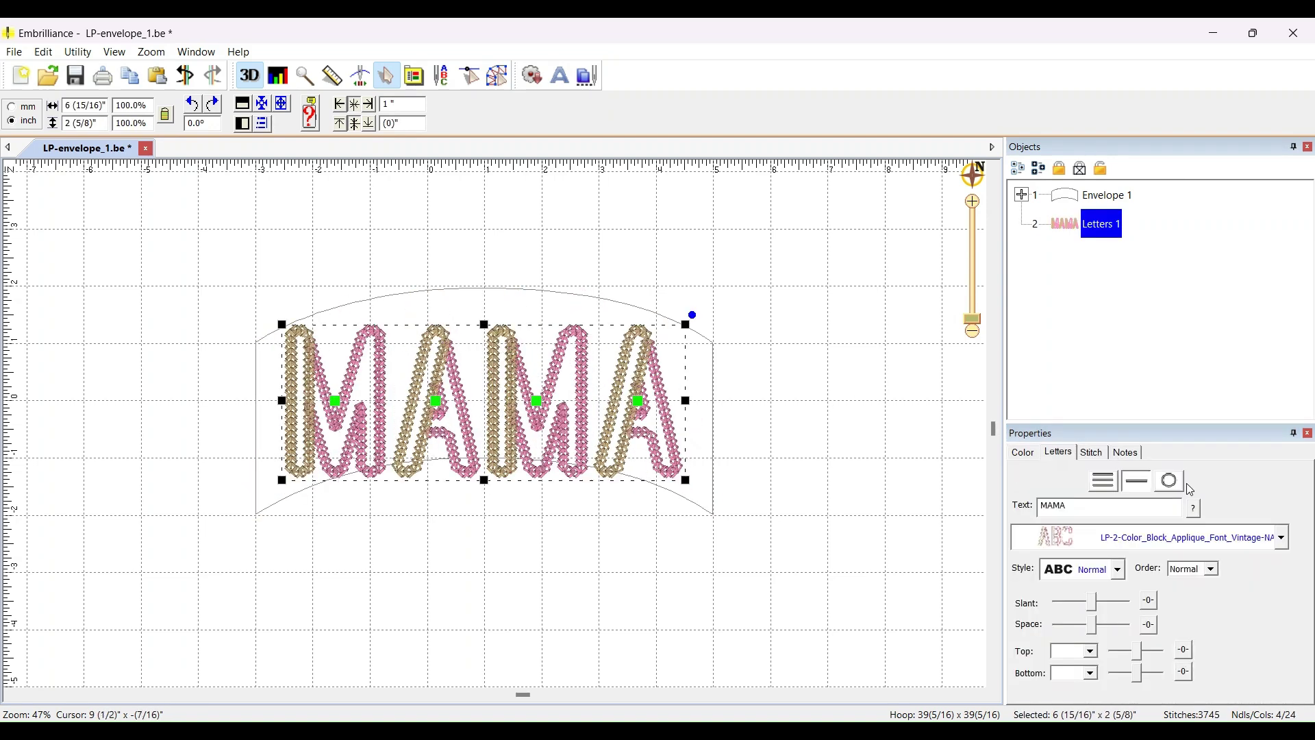
{"action": "scroll", "coordinate": [1283, 543], "scroll_direction": "down", "scroll_amount": 4}
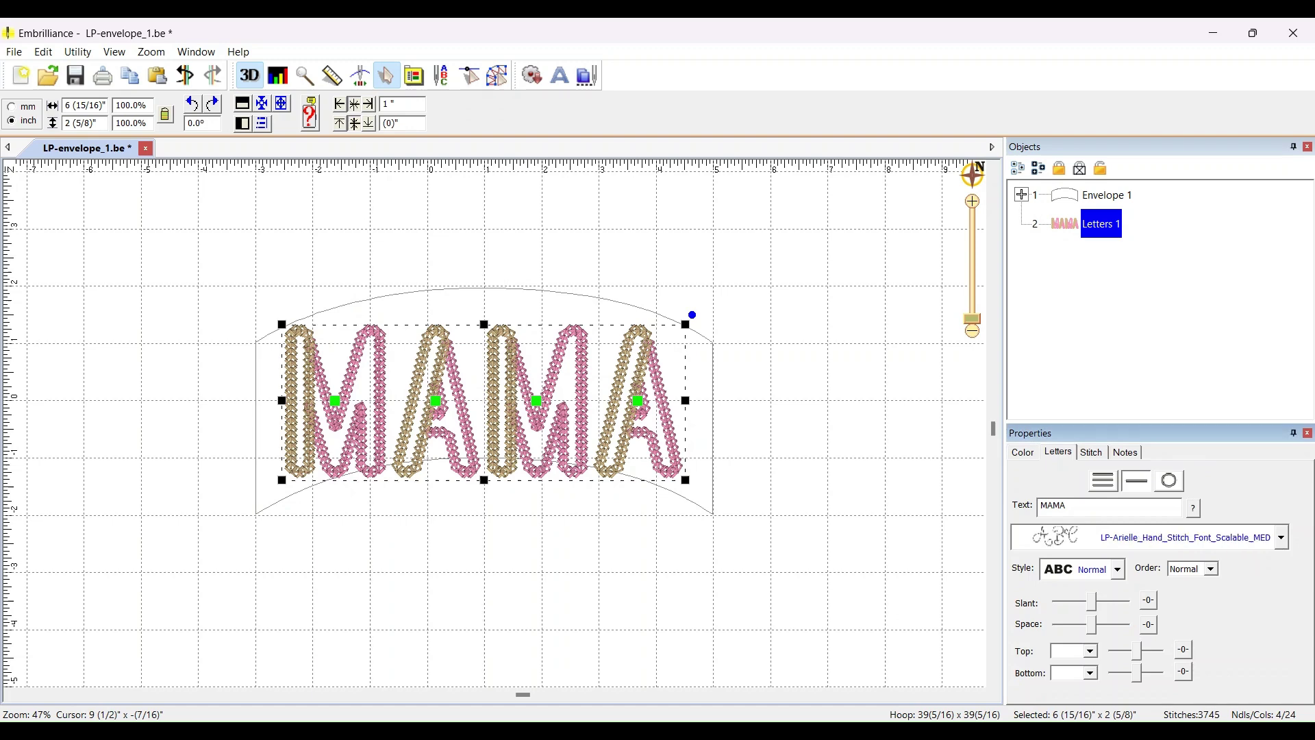
{"action": "scroll", "coordinate": [1283, 543], "scroll_direction": "down", "scroll_amount": 2}
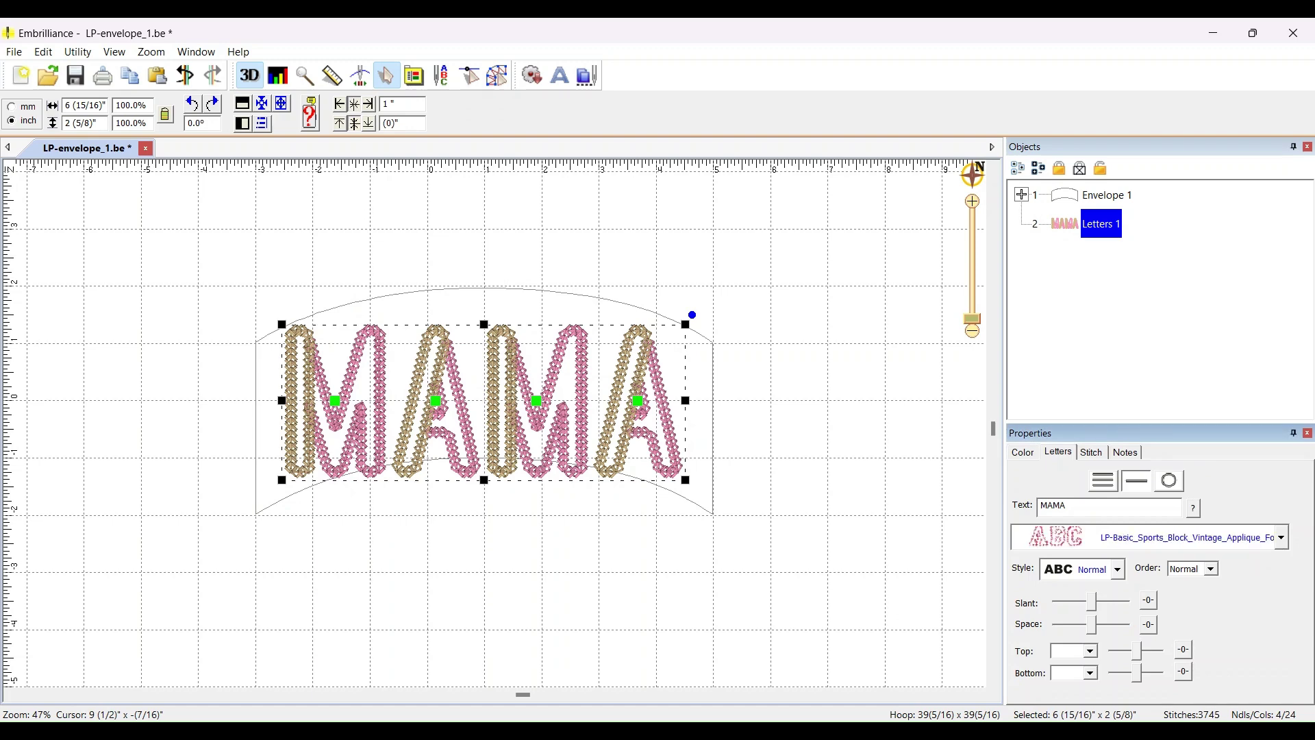
{"action": "left_click", "coordinate": [825, 397]}
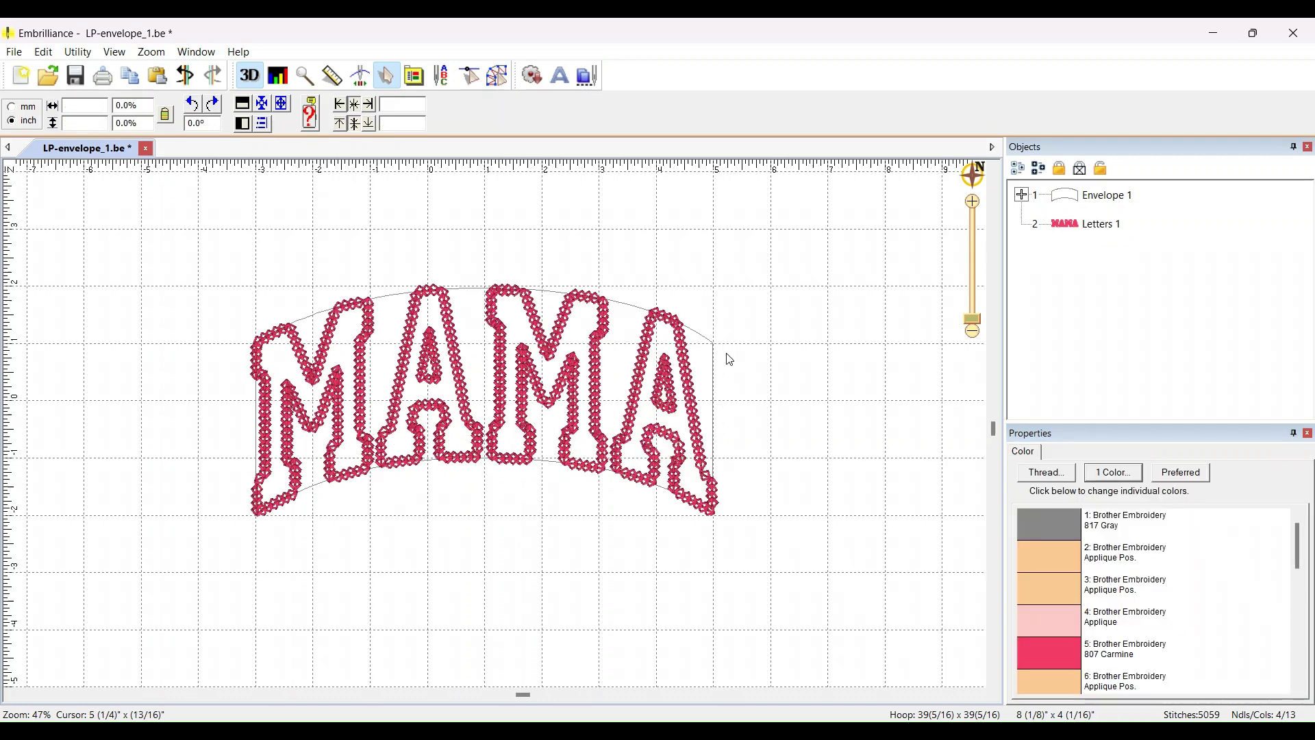
Step: Scale the envelope and MAMA lettering down together to about 7 by 3 7/16 inches
{"action": "mouse_move", "coordinate": [174, 259]}
{"action": "left_mouse_down"}
{"action": "mouse_move", "coordinate": [411, 277]}
{"action": "mouse_move", "coordinate": [805, 578]}
{"action": "left_mouse_up"}
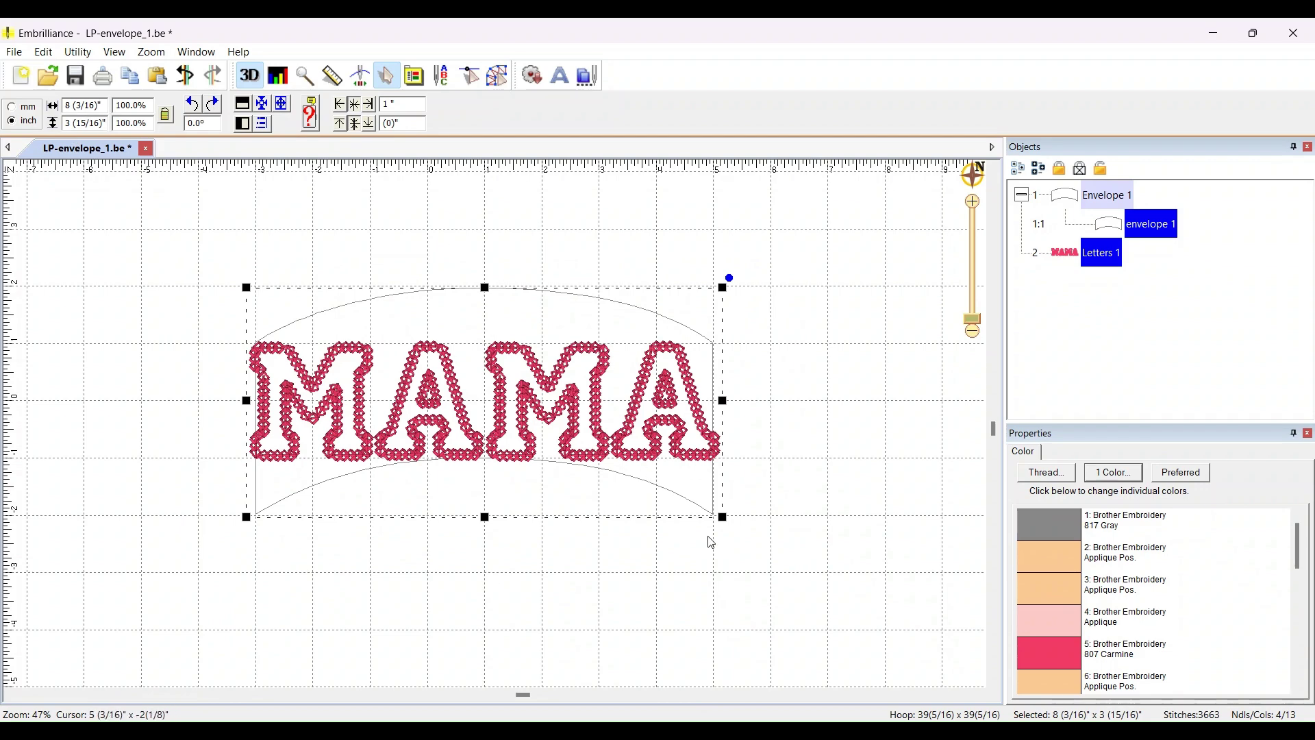
{"action": "left_click_drag", "start_coordinate": [724, 517], "coordinate": [659, 480]}
{"action": "left_click", "coordinate": [775, 426]}
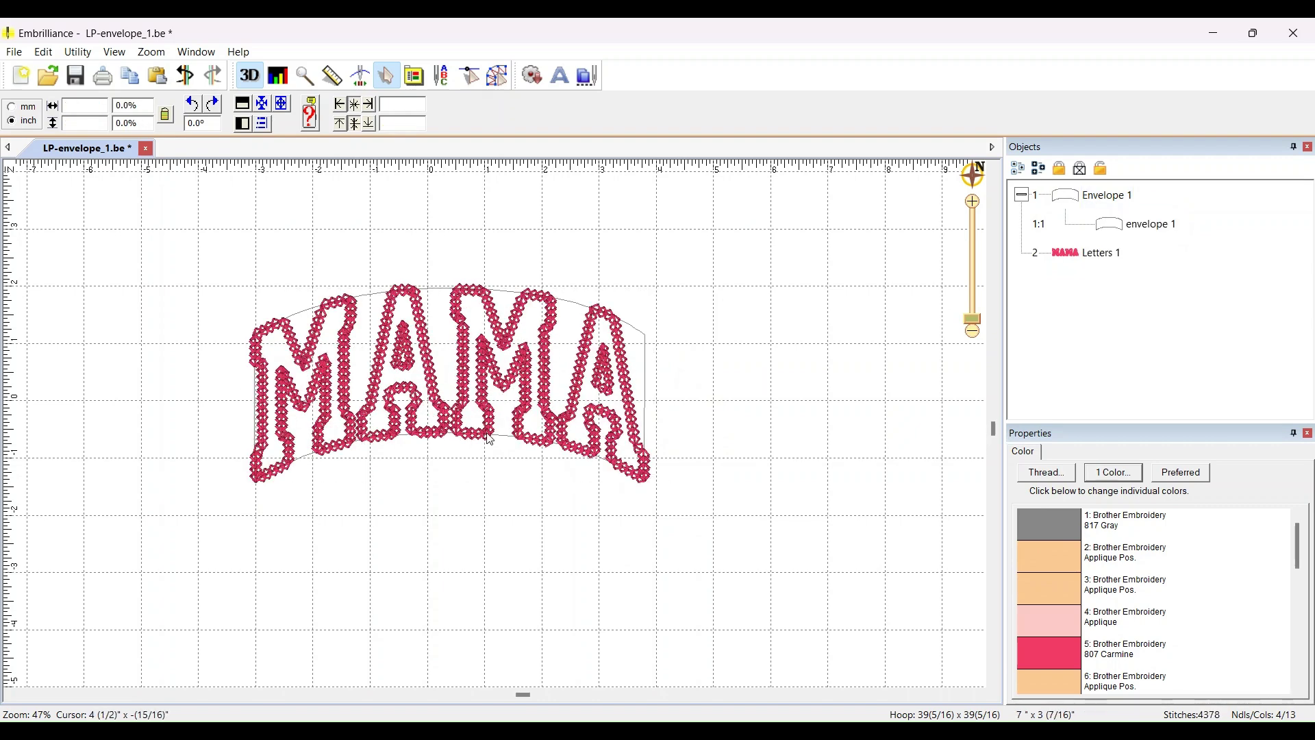
Step: Add a new lettering object and place it beneath the arched MAMA, centred at about 1/4", -2 7/16"
{"action": "left_click", "coordinate": [560, 77]}
{"action": "left_click_drag", "start_coordinate": [452, 451], "coordinate": [467, 592]}
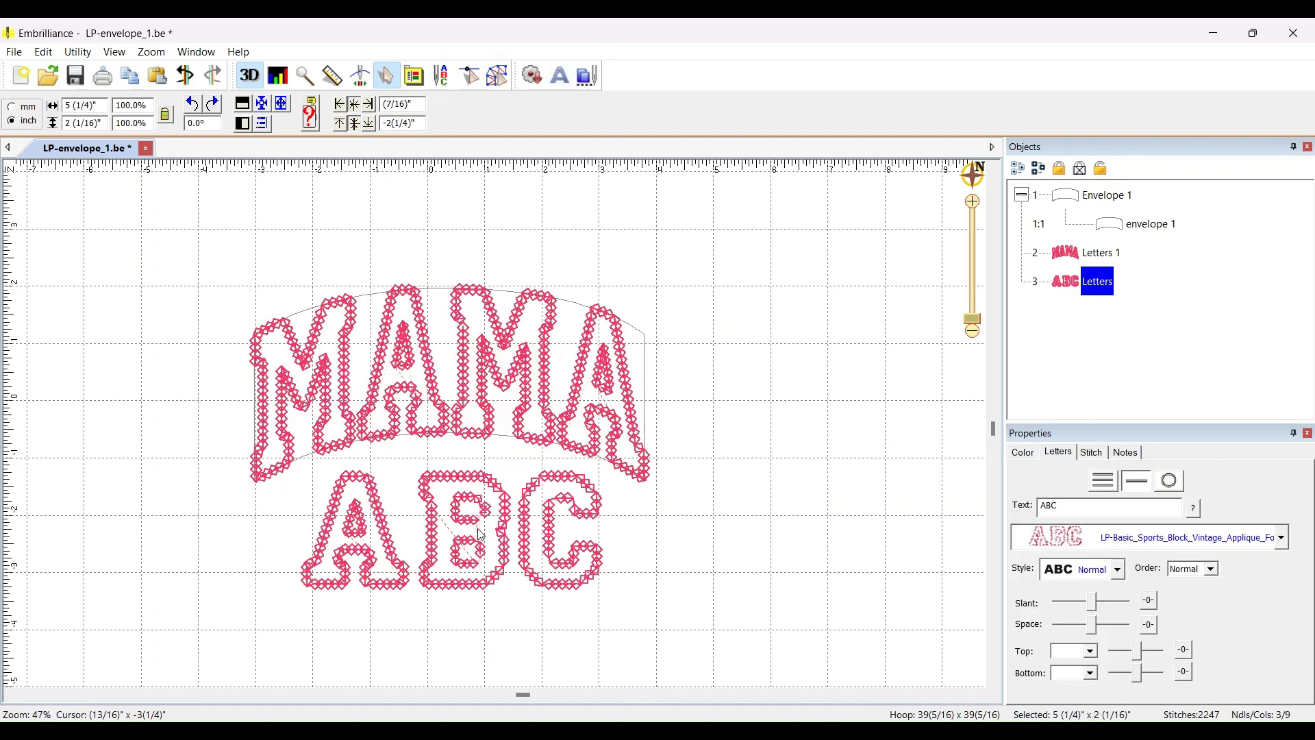
{"action": "left_click", "coordinate": [623, 581]}
{"action": "left_click", "coordinate": [547, 608]}
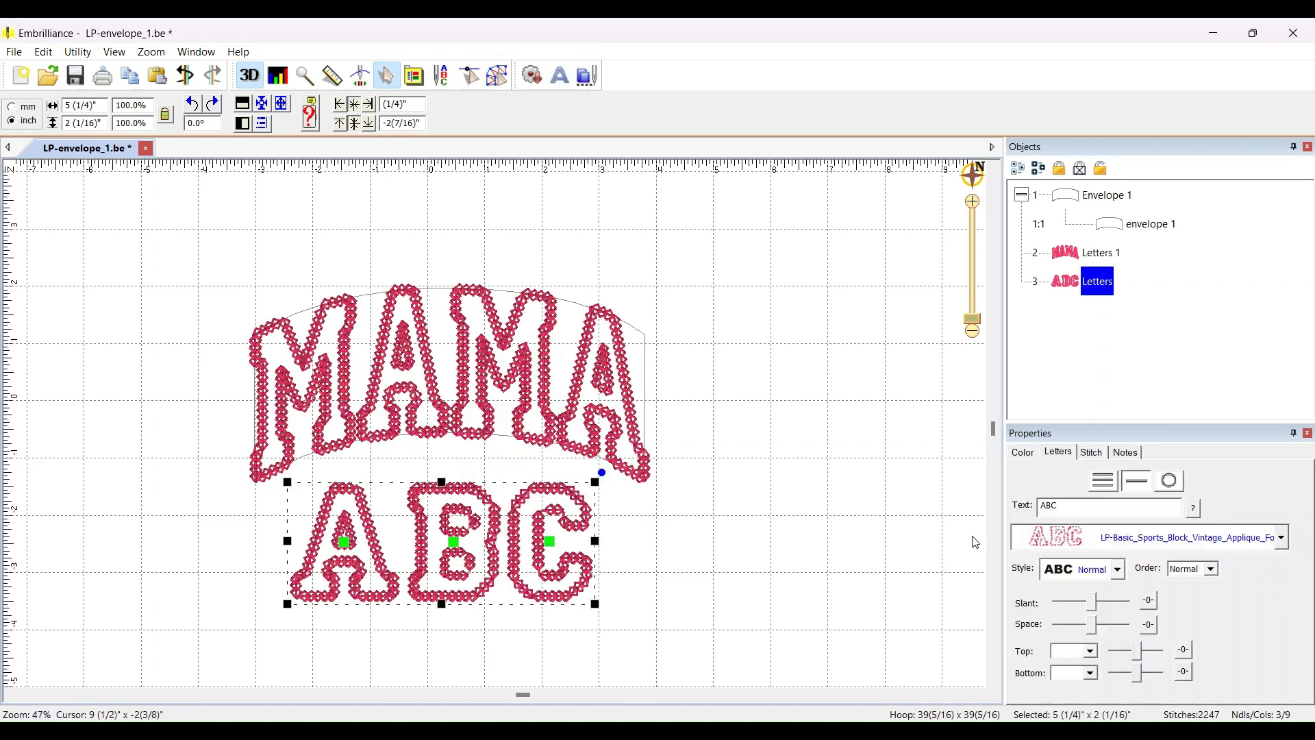
Step: Set the text of the new lettering object beneath MAMA to "EST. 1999"
{"action": "type", "text": "E"}
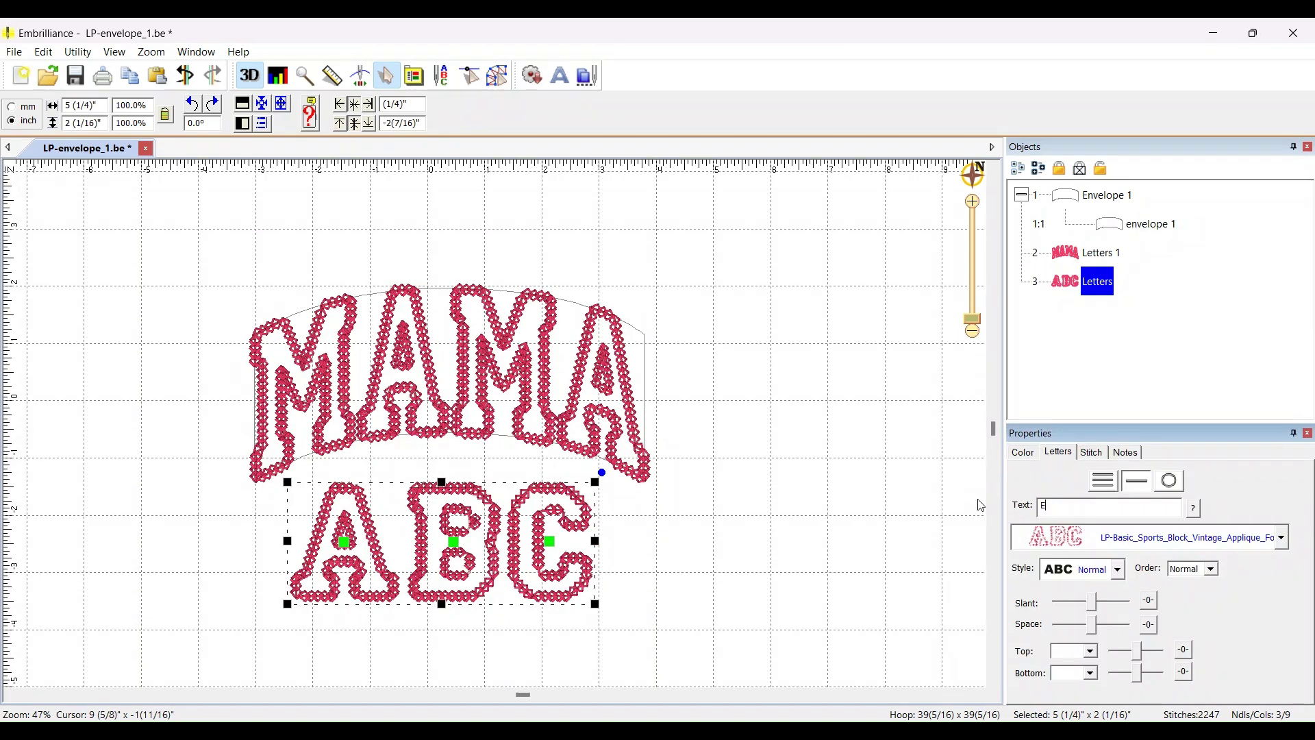
{"action": "type", "text": "ST 1999"}
{"action": "left_click", "coordinate": [1058, 506]}
{"action": "type", "text": "."}
{"action": "key", "text": "Return"}
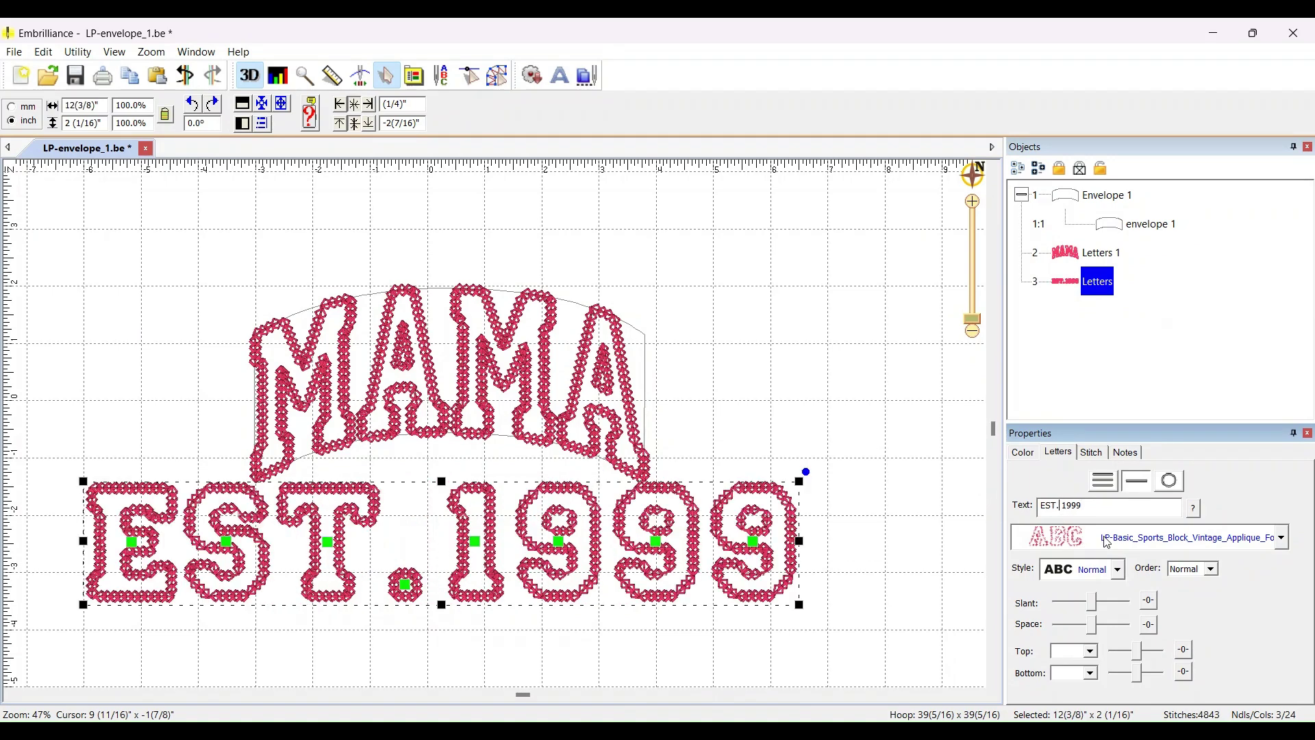
{"action": "key", "text": "Return"}
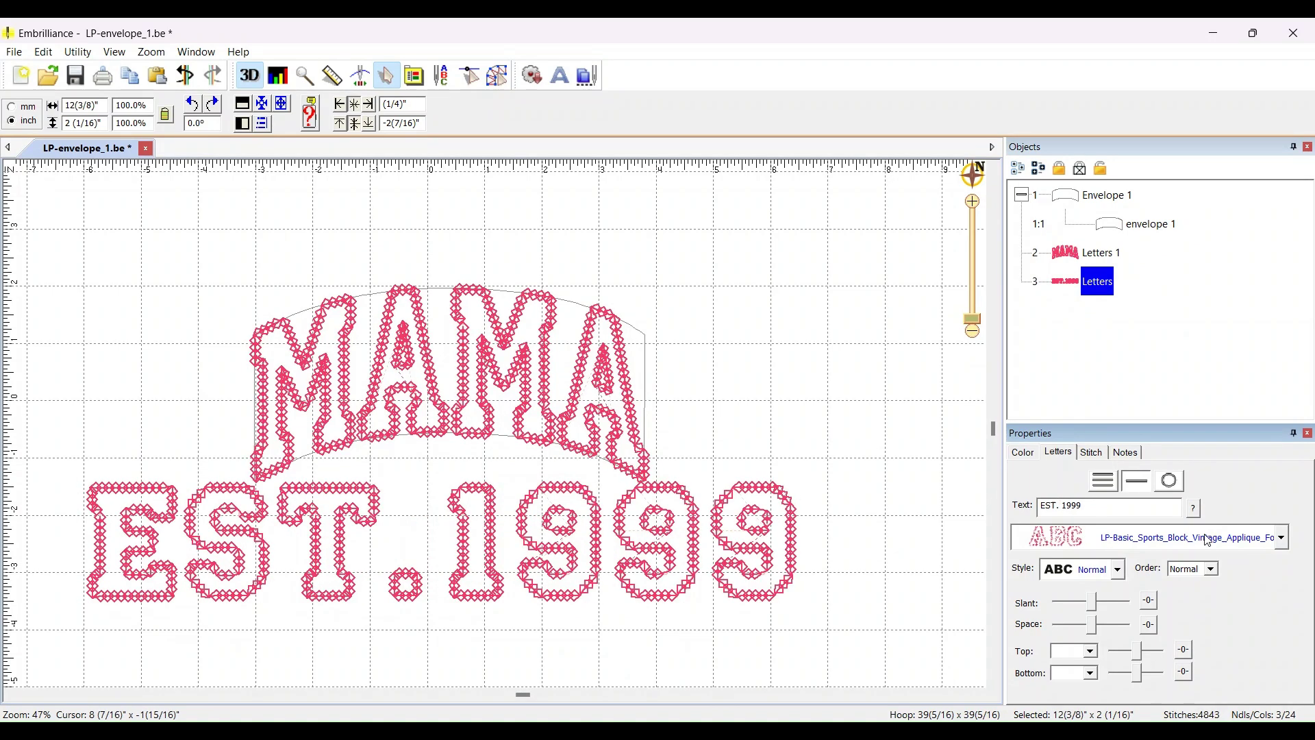
Step: Change the EST. 1999 lettering to the LP-Basic_Sports_Block_Bean_Font_NATIVE font
{"action": "scroll", "coordinate": [1204, 535], "scroll_direction": "up", "scroll_amount": 5}
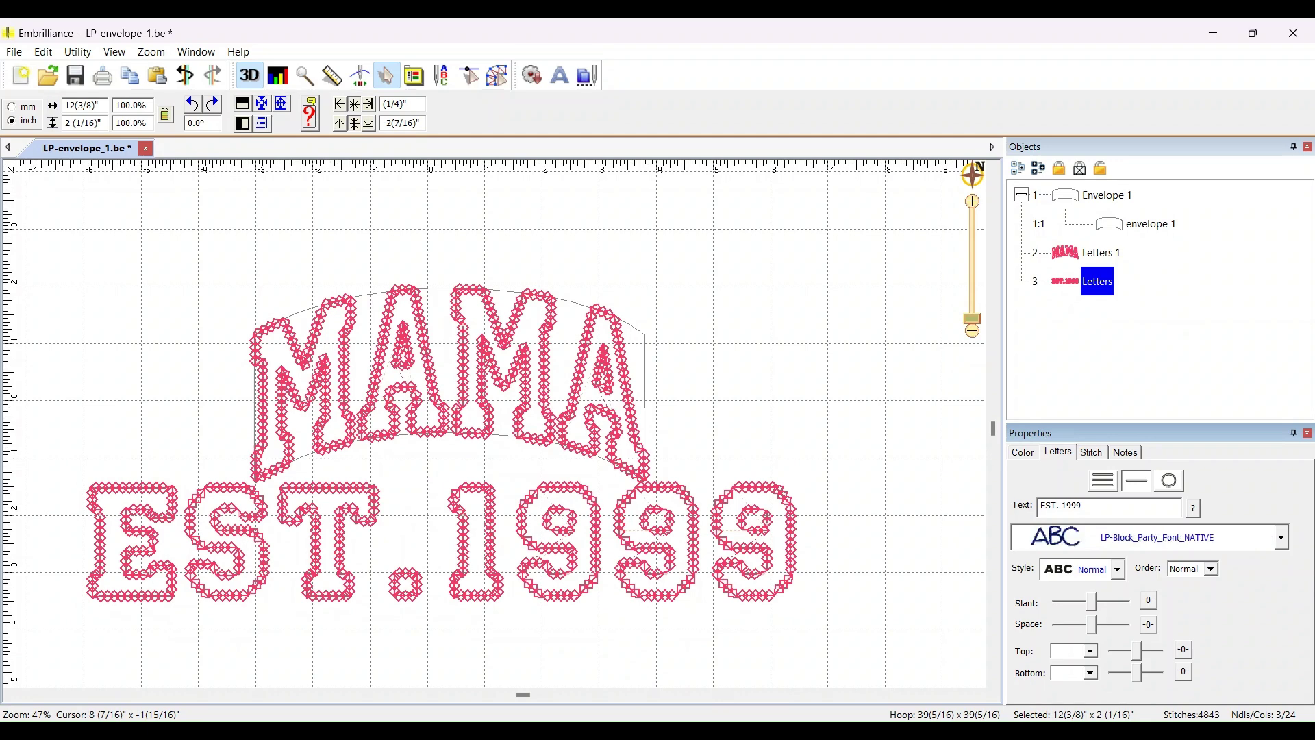
{"action": "scroll", "coordinate": [1204, 537], "scroll_direction": "down", "scroll_amount": 3}
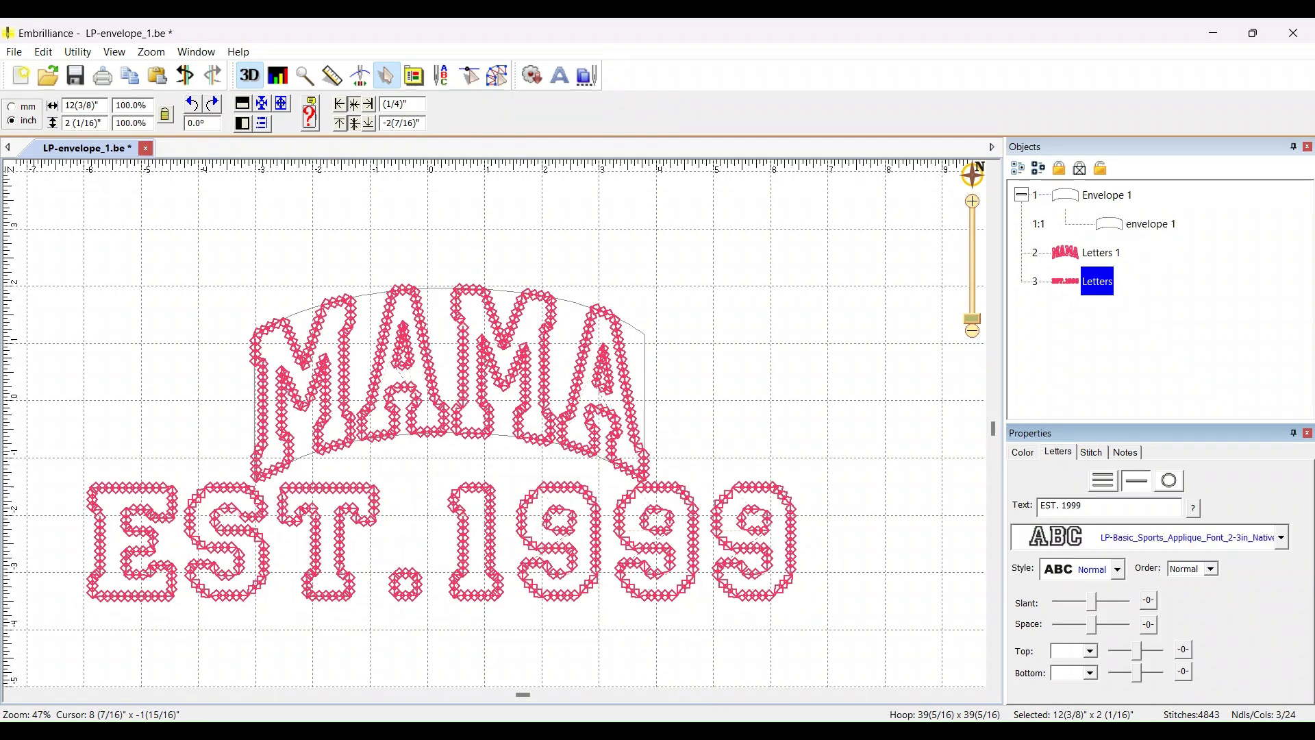
{"action": "scroll", "coordinate": [1204, 536], "scroll_direction": "up", "scroll_amount": 1}
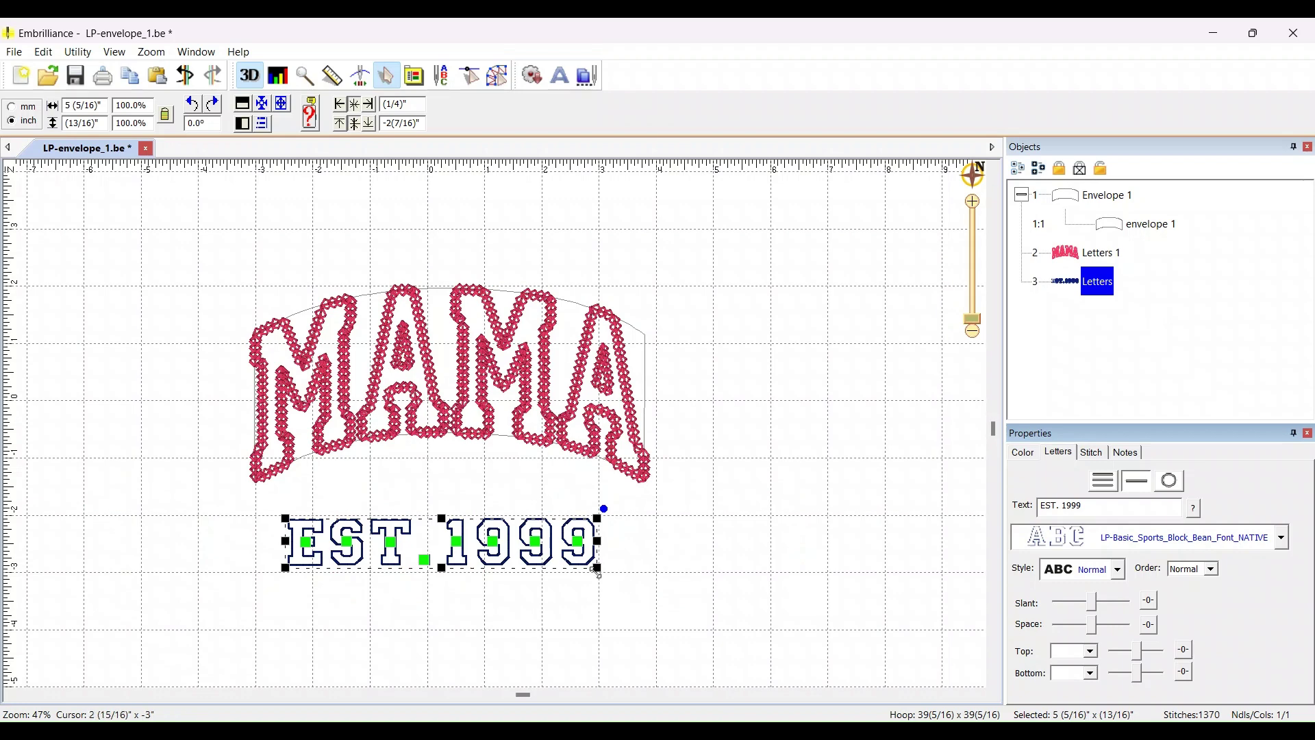
Step: Scale the EST. 1999 lettering down to about 3 1/16 by 7/16 inches and centre it just beneath the MAMA arch
{"action": "left_click_drag", "start_coordinate": [595, 571], "coordinate": [485, 560]}
{"action": "left_click_drag", "start_coordinate": [907, 611], "coordinate": [480, 538]}
{"action": "scroll", "coordinate": [497, 430], "scroll_direction": "up", "scroll_amount": 2}
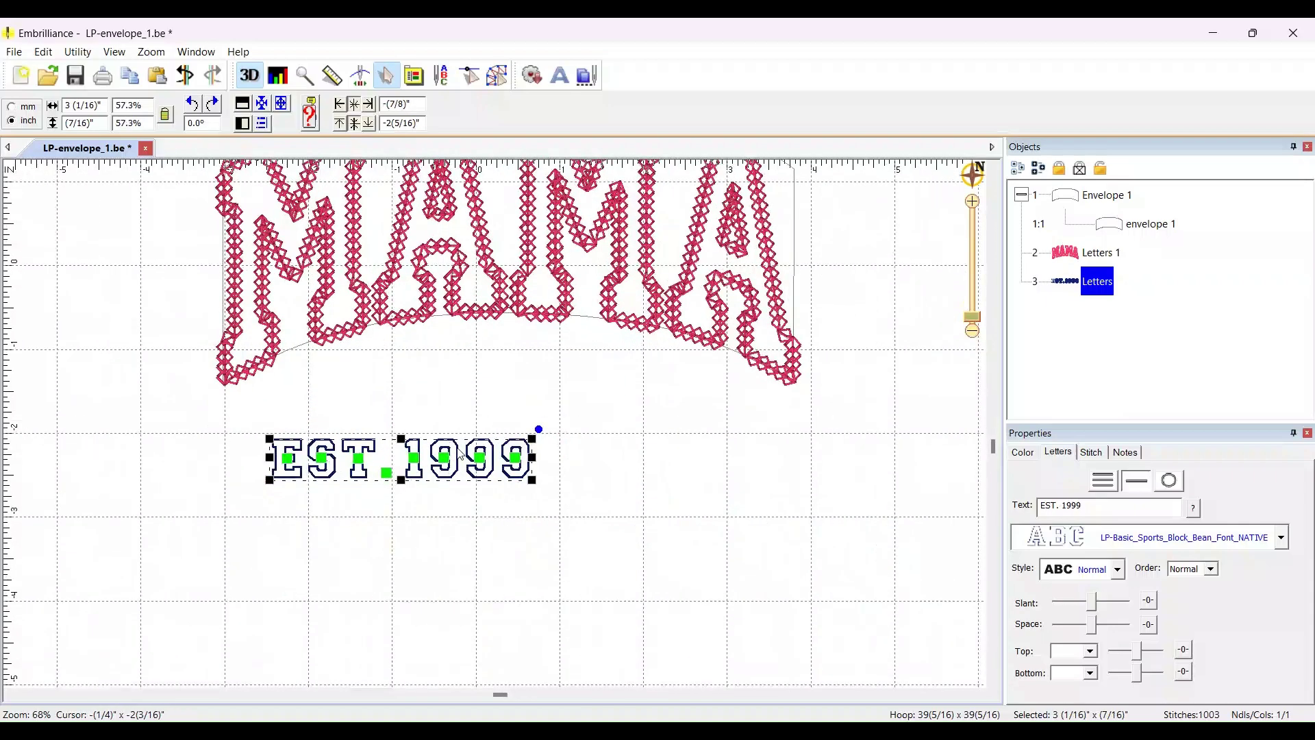
{"action": "left_click_drag", "start_coordinate": [457, 448], "coordinate": [579, 370]}
{"action": "left_click", "coordinate": [537, 470]}
{"action": "scroll", "coordinate": [537, 470], "scroll_direction": "up", "scroll_amount": 4}
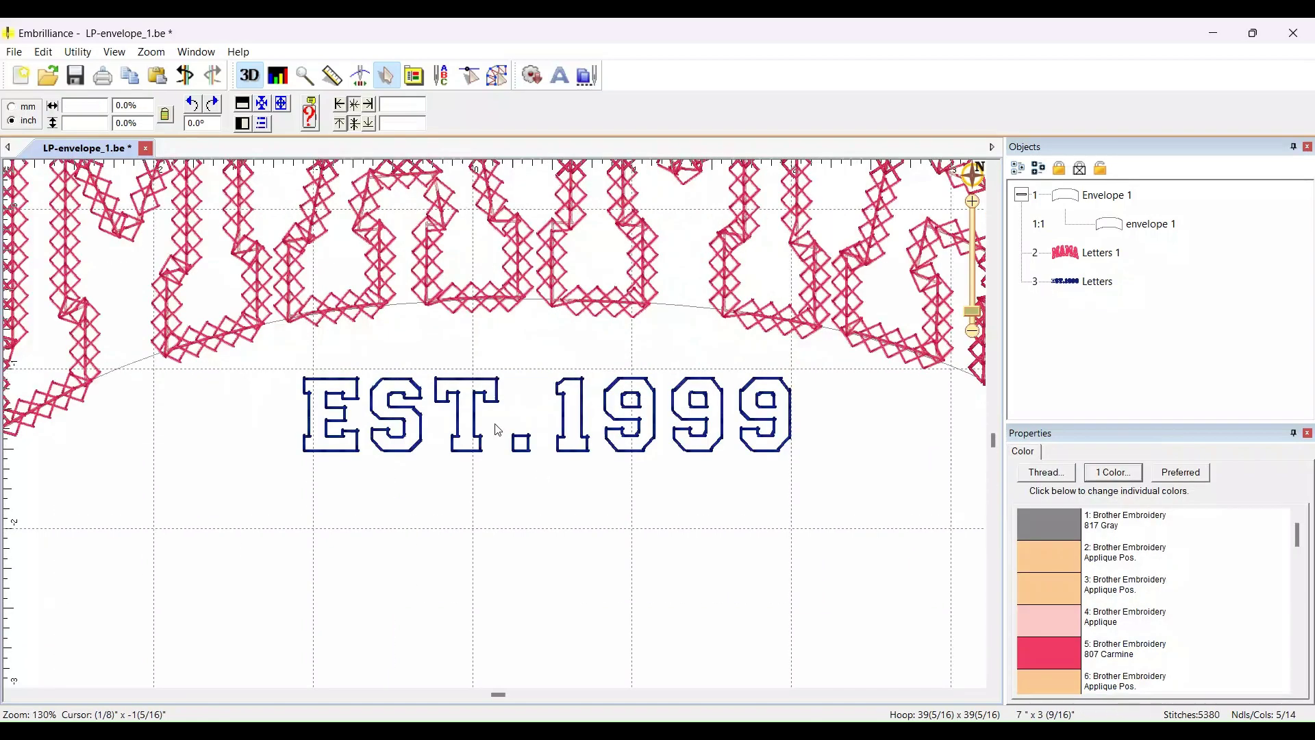
Step: Adjust the letter spacing in EST. 1999 by moving the period closer to the T and shifting the S slightly towards the T
{"action": "left_click", "coordinate": [539, 450]}
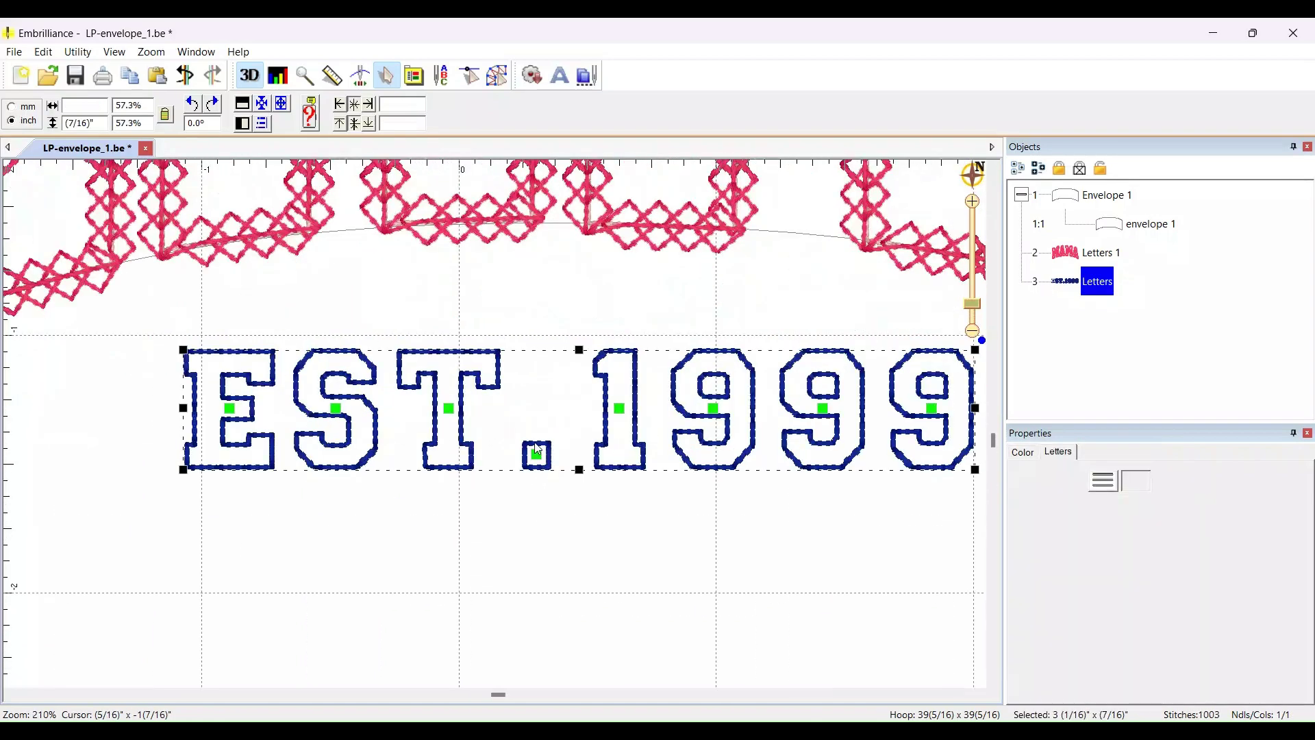
{"action": "left_click_drag", "start_coordinate": [538, 450], "coordinate": [506, 458]}
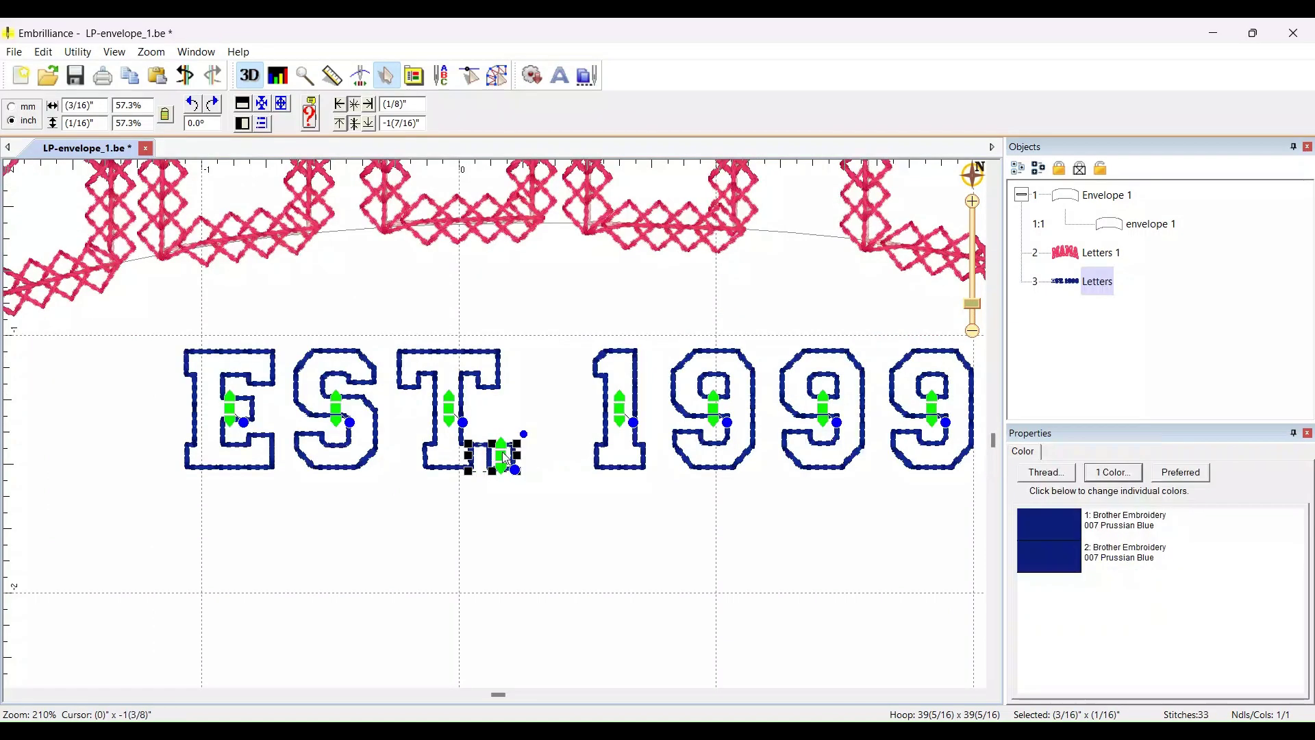
{"action": "left_click_drag", "start_coordinate": [335, 411], "coordinate": [346, 411]}
{"action": "left_click", "coordinate": [574, 530]}
{"action": "scroll", "coordinate": [577, 531], "scroll_direction": "down", "scroll_amount": 4}
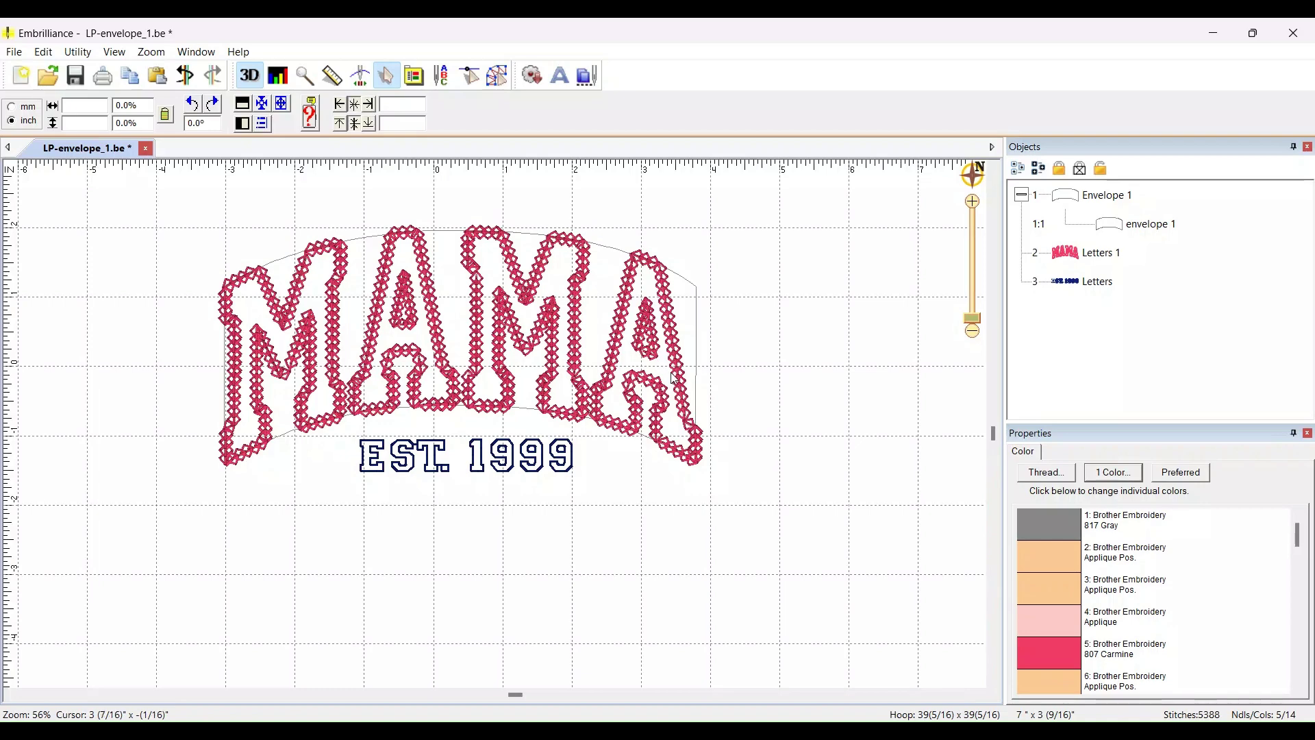
Step: Add a new lettering object below EST. 1999 and set its font to LP-Basic_Sports_Block_Vintage_Applique
{"action": "left_click", "coordinate": [560, 74]}
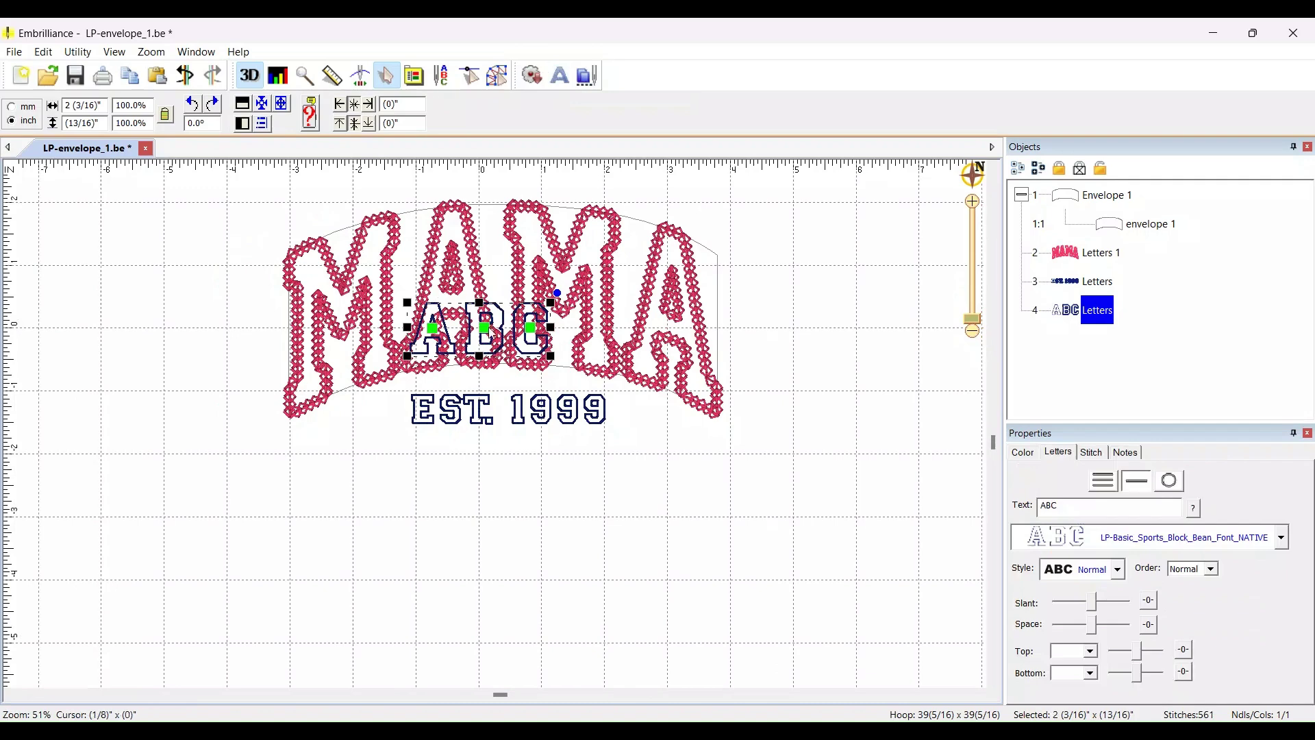
{"action": "left_click_drag", "start_coordinate": [504, 322], "coordinate": [538, 534]}
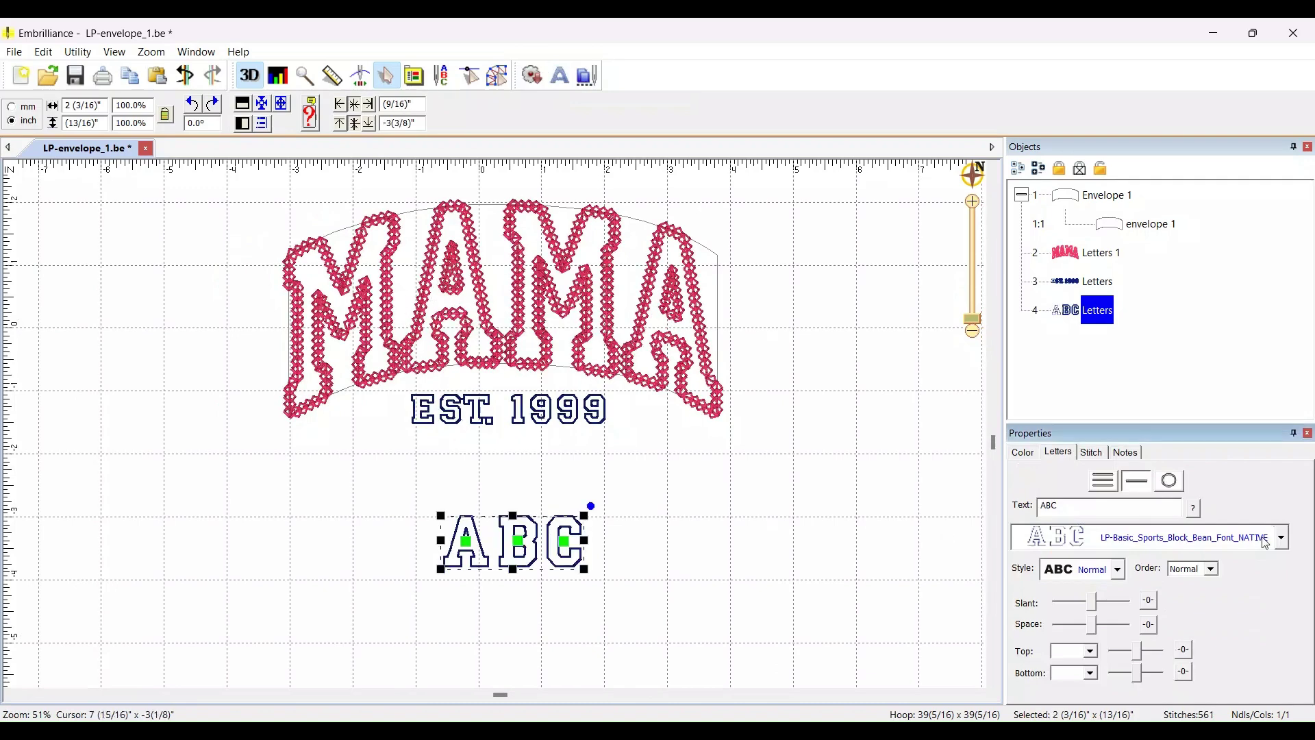
{"action": "scroll", "coordinate": [1265, 542], "scroll_direction": "down", "scroll_amount": 2}
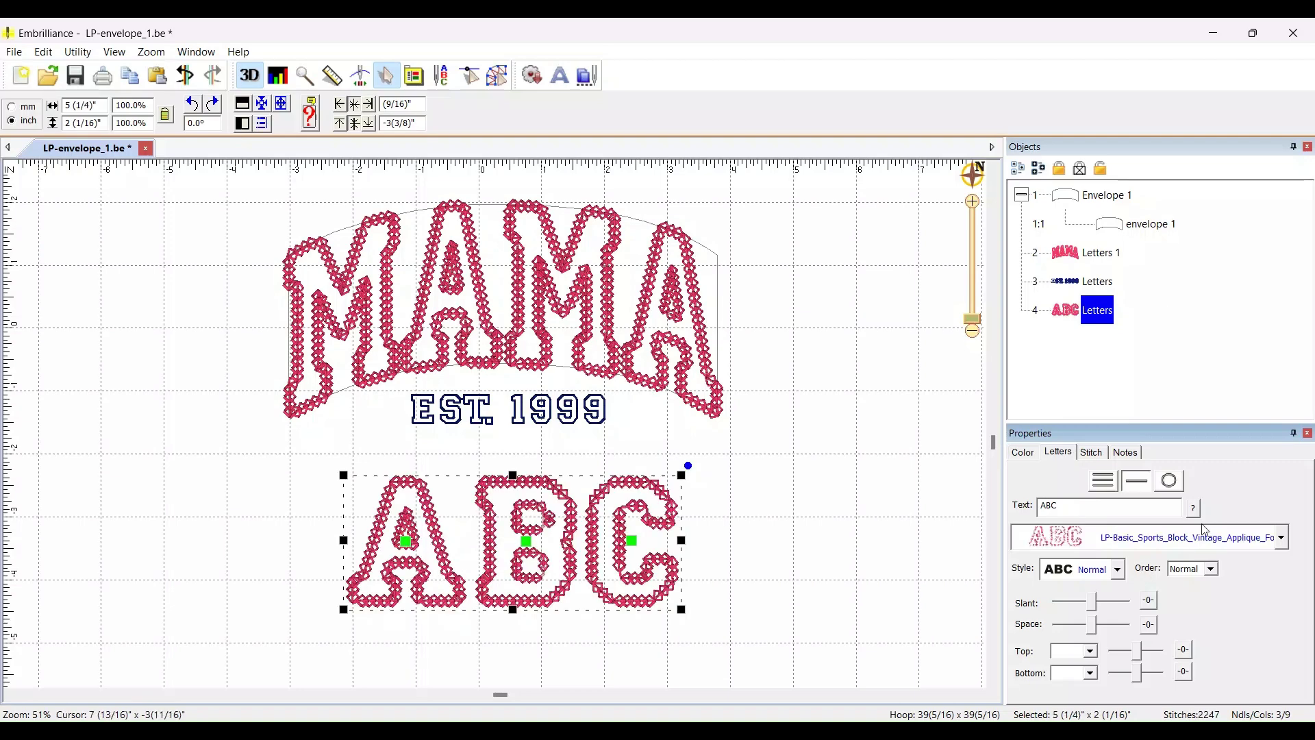
Step: Convert the new lettering to text on a circle with a 167 mm radius and set its text to "MAMA"
{"action": "left_click", "coordinate": [1173, 481]}
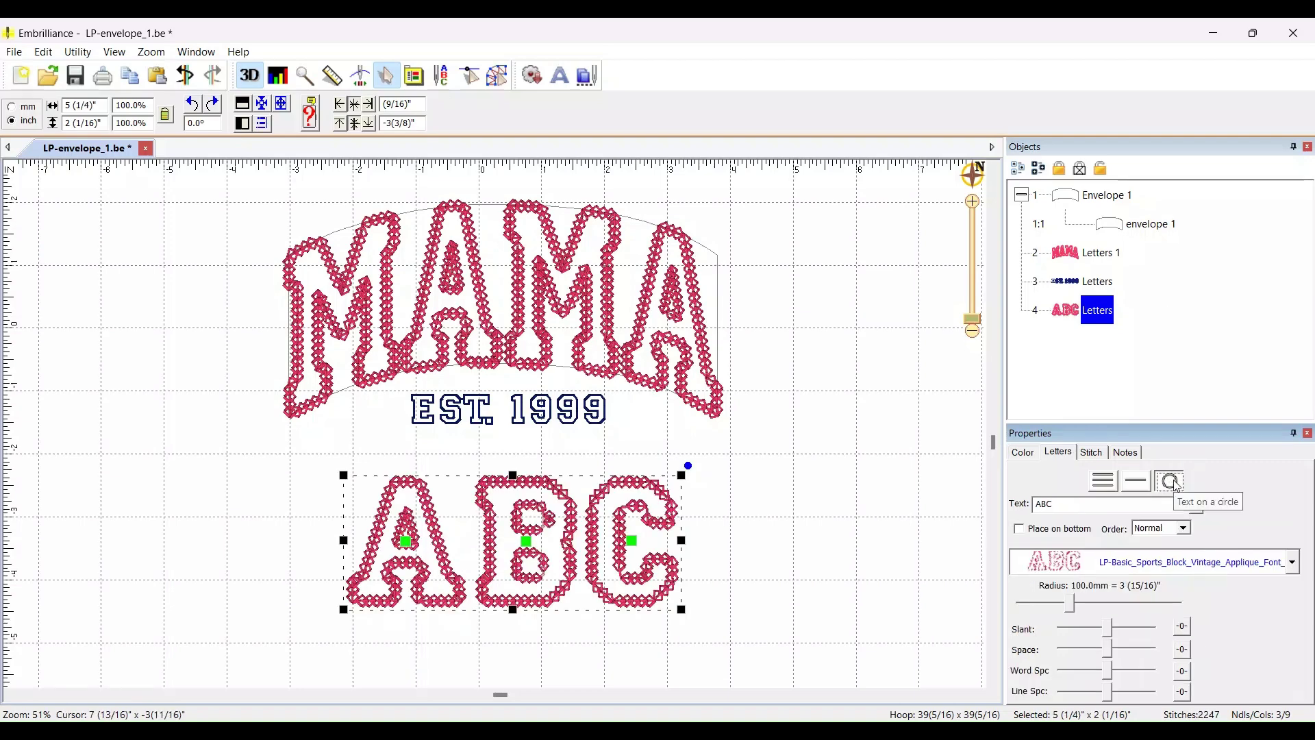
{"action": "left_click_drag", "start_coordinate": [1074, 604], "coordinate": [1107, 606]}
{"action": "type", "text": "MAMA"}
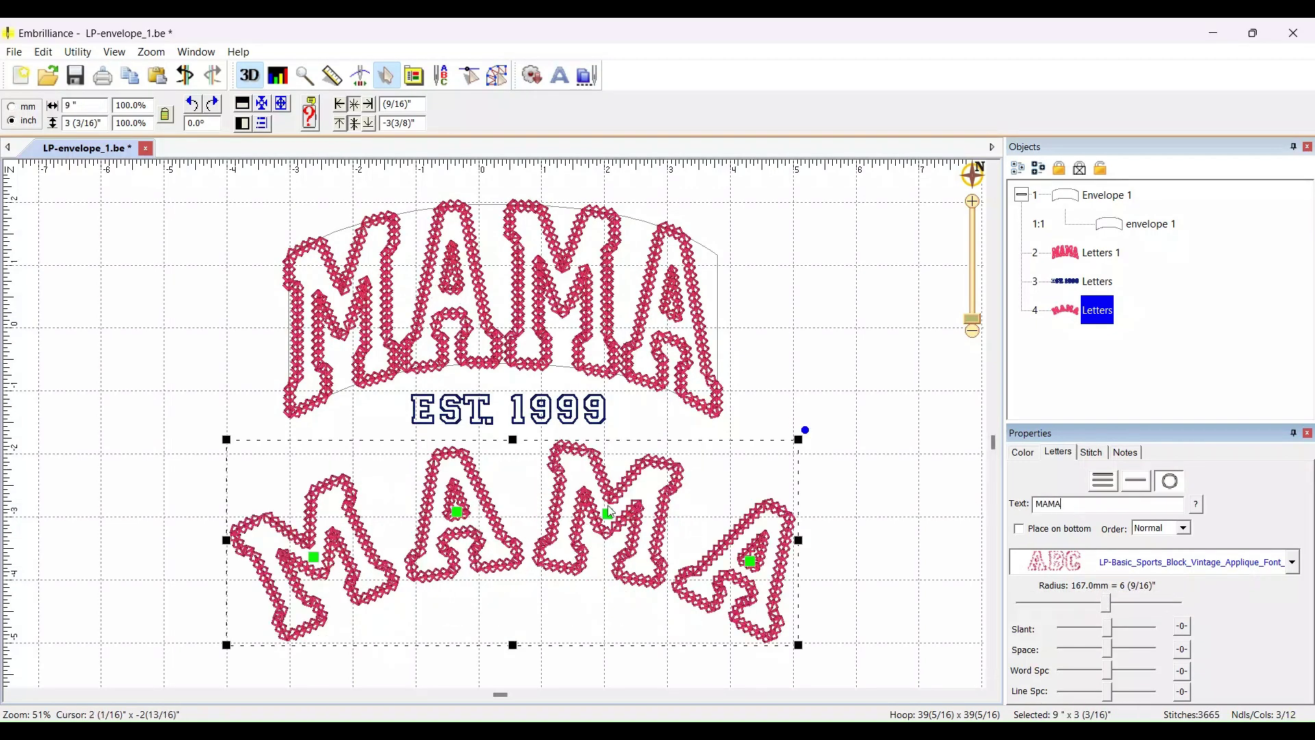
{"action": "scroll", "coordinate": [834, 462], "scroll_direction": "down", "scroll_amount": 2}
{"action": "left_click", "coordinate": [834, 462]}
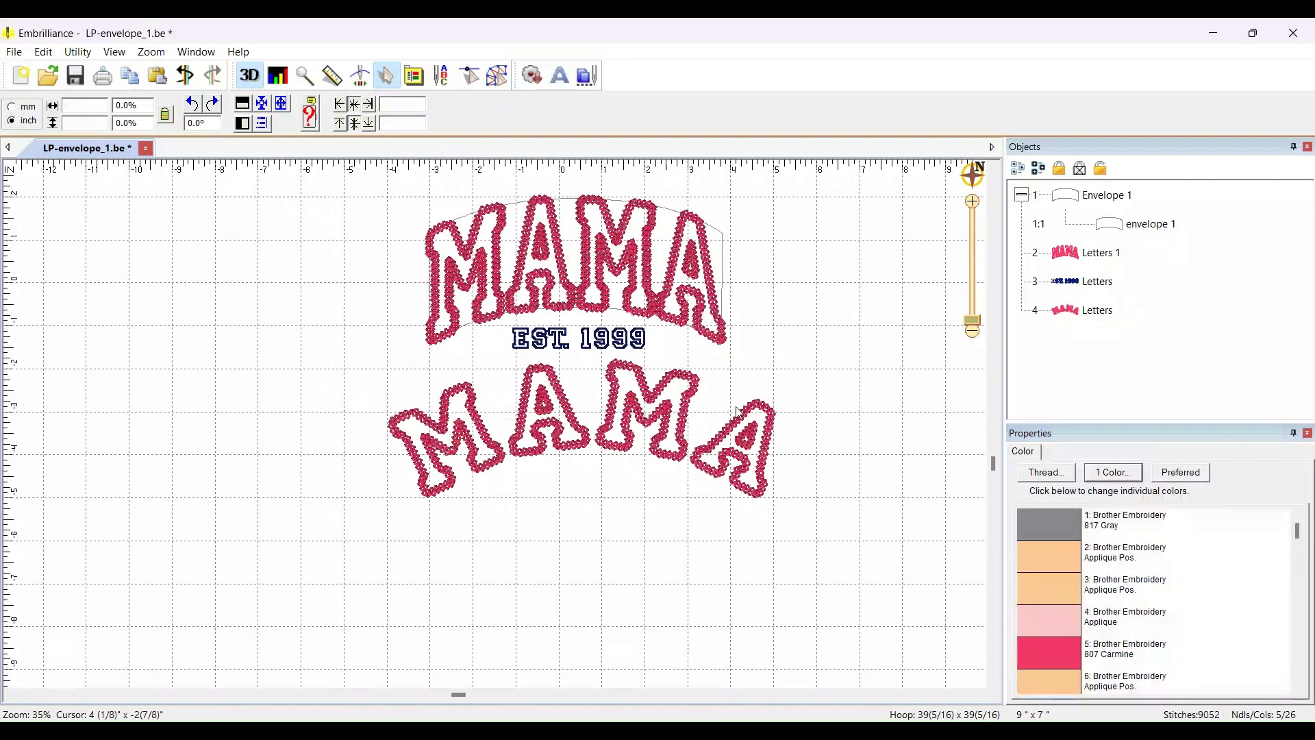
Step: Delete the circular MAMA lettering below EST. 1999
{"action": "scroll", "coordinate": [498, 430], "scroll_direction": "up", "scroll_amount": 1}
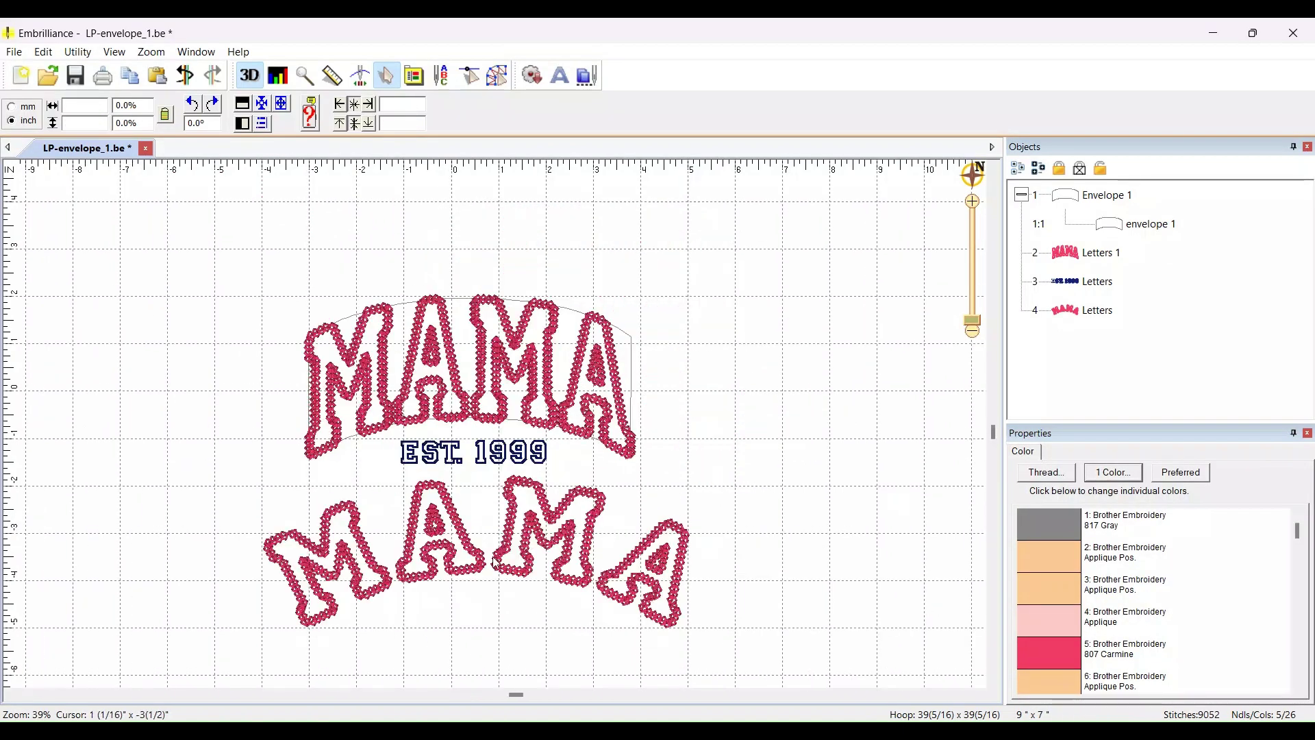
{"action": "left_click", "coordinate": [504, 560]}
{"action": "key", "text": "Delete"}
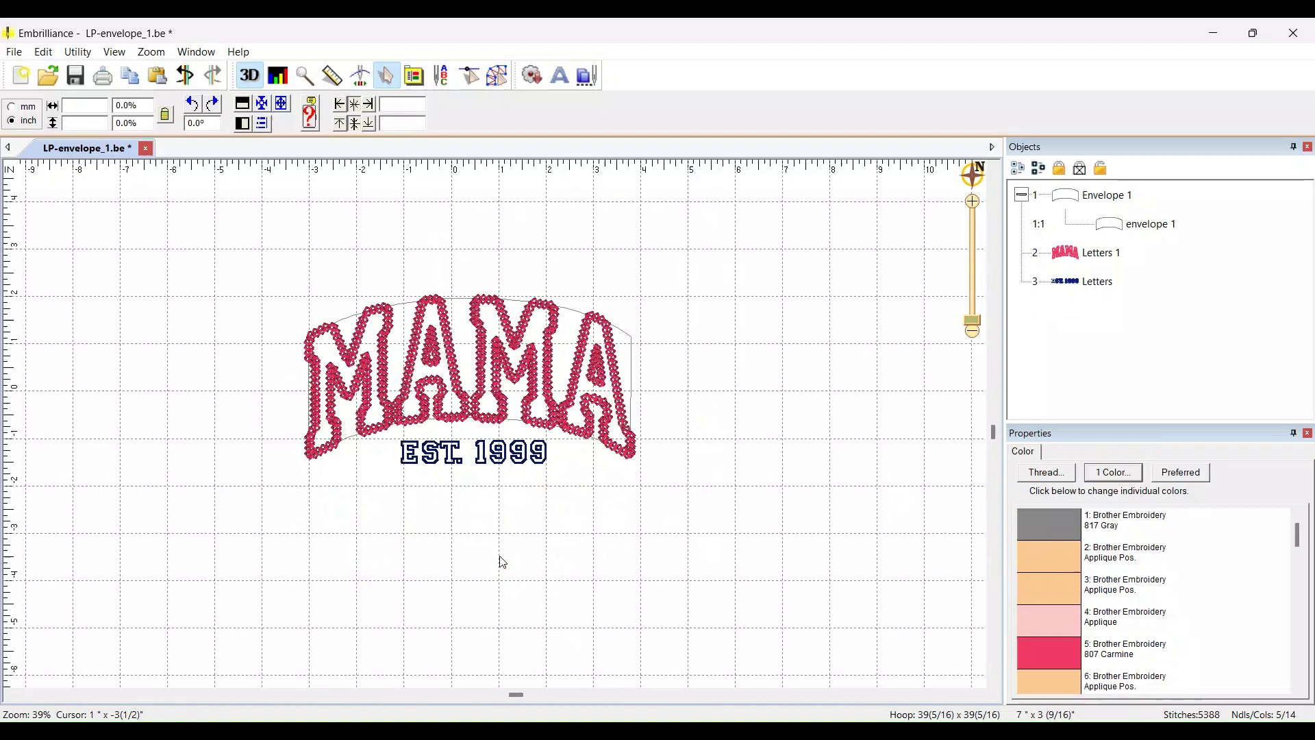
Step: Change the enveloped MAMA text to "LIONS" and apply it to the envelope
{"action": "left_click", "coordinate": [517, 381]}
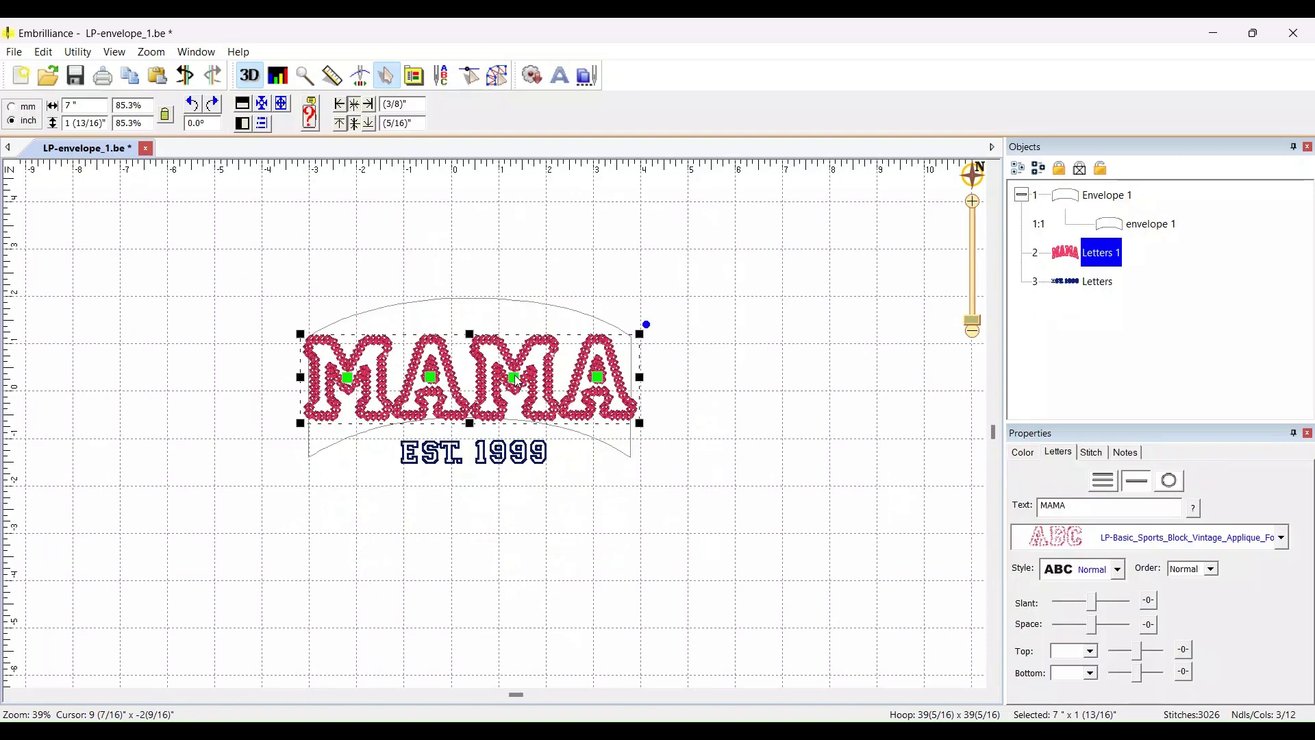
{"action": "double_click", "coordinate": [1053, 505]}
{"action": "type", "text": "LIONS"}
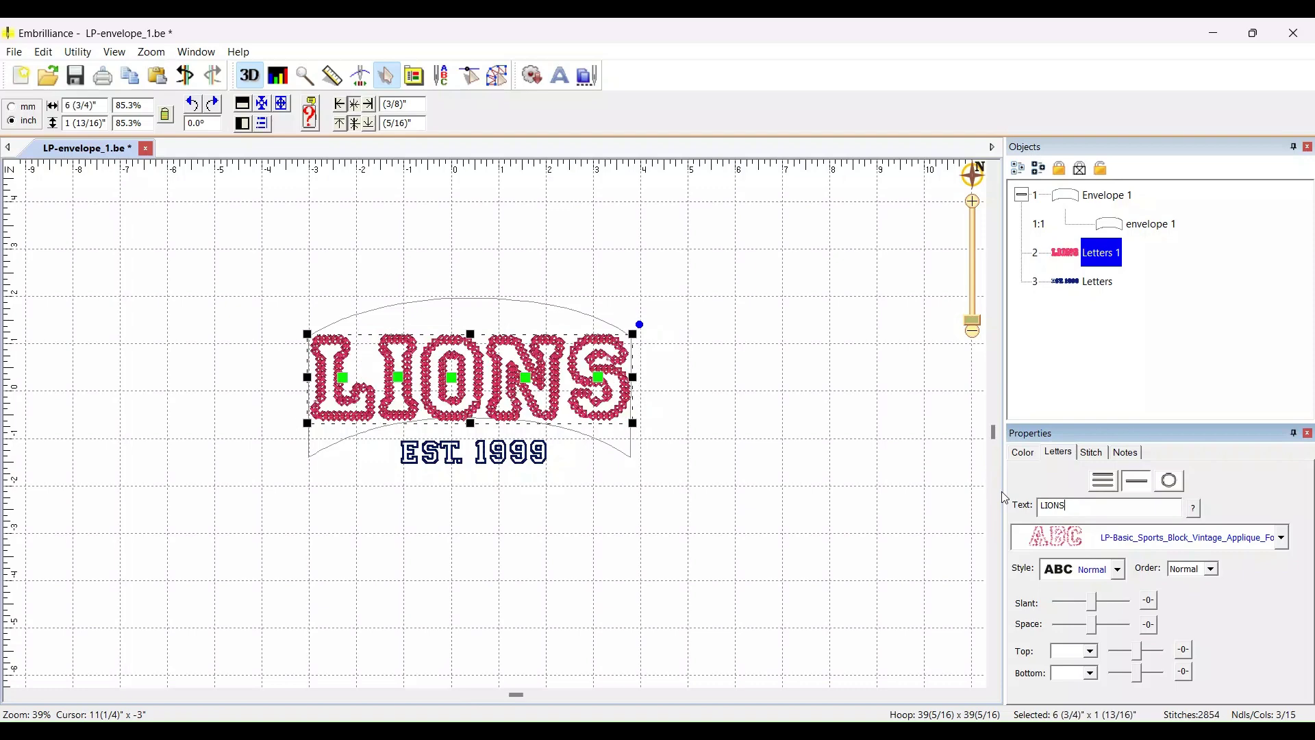
{"action": "left_click", "coordinate": [715, 416]}
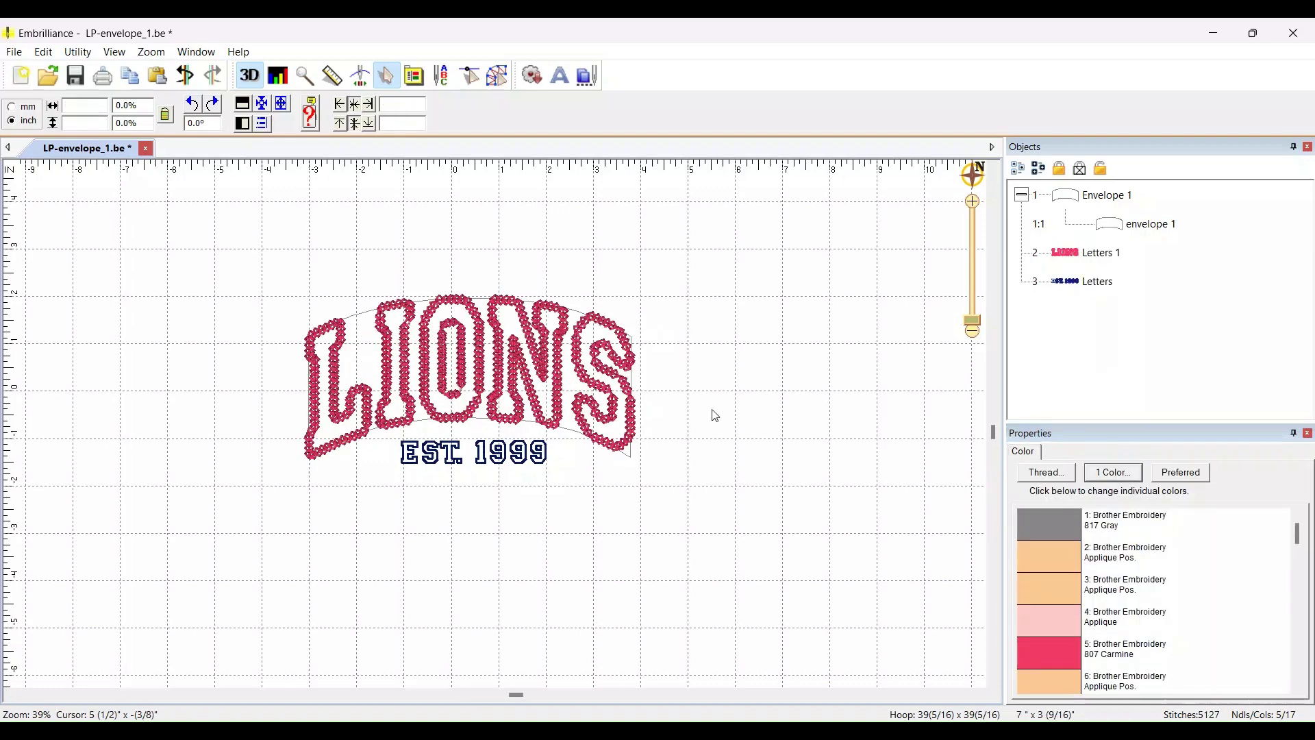
{"action": "scroll", "coordinate": [616, 418], "scroll_direction": "up", "scroll_amount": 1}
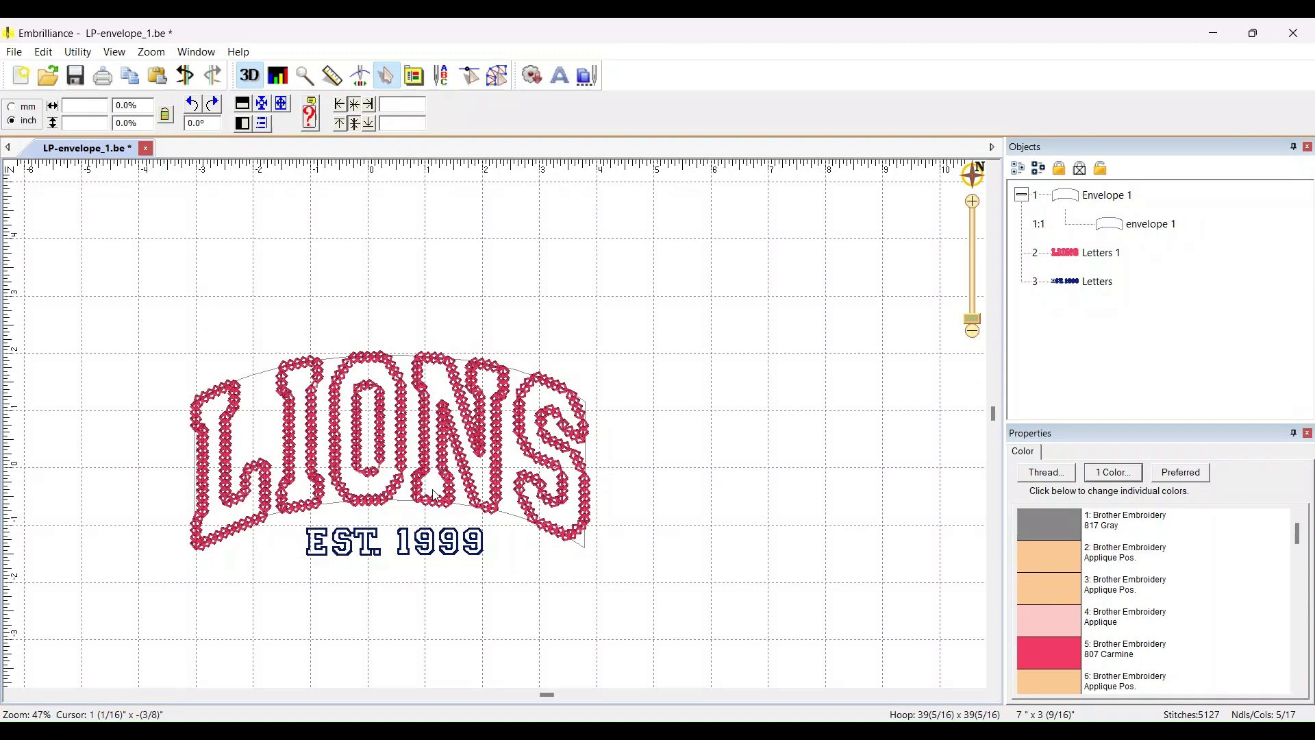
Step: Change the LIONS lettering to the LP-Arielle_Hand_Stitch_Font_Scalable_SM font
{"action": "left_click", "coordinate": [447, 473]}
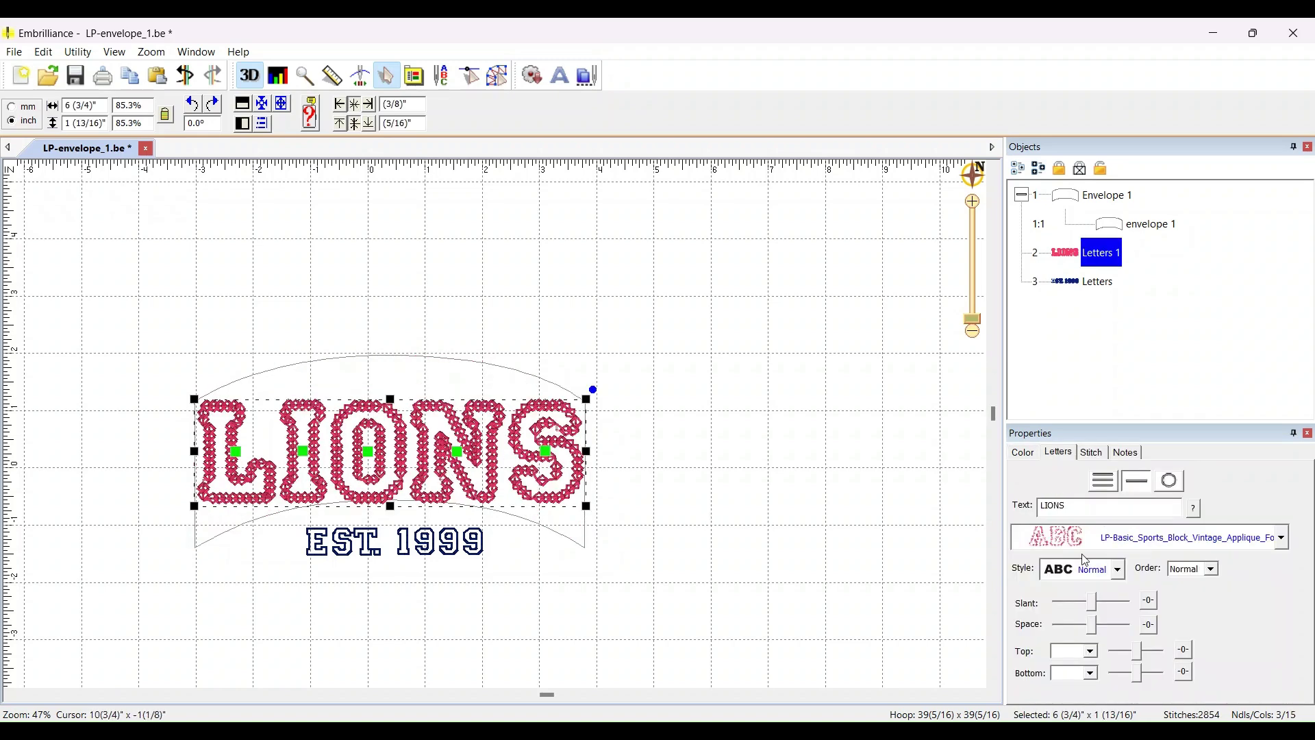
{"action": "left_click", "coordinate": [1286, 537]}
{"action": "key", "text": "Down"}
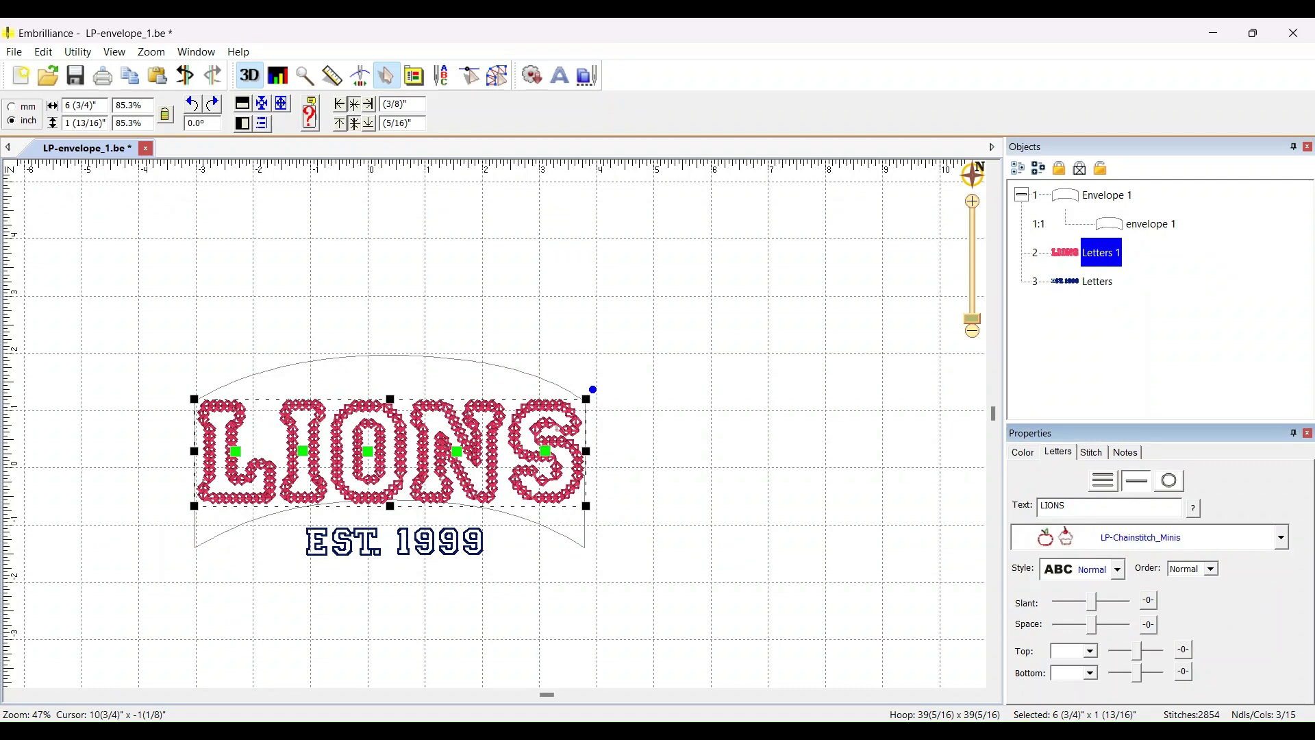
{"action": "key", "text": "Up"}
{"action": "key", "text": "Up"}
{"action": "key", "text": "Down"}
{"action": "key", "text": "Up"}
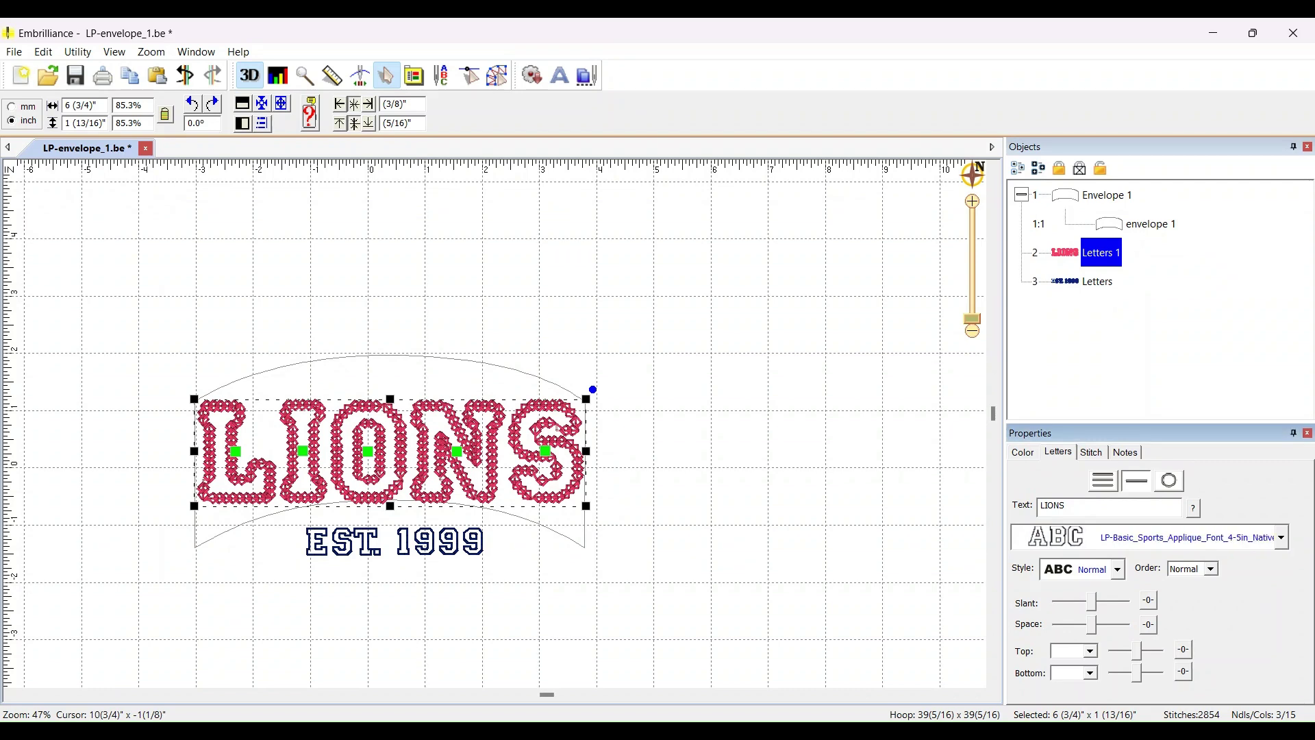
{"action": "key", "text": "Down"}
{"action": "key", "text": "Up"}
{"action": "key", "text": "Up"}
{"action": "key", "text": "Up"}
{"action": "key", "text": "Up"}
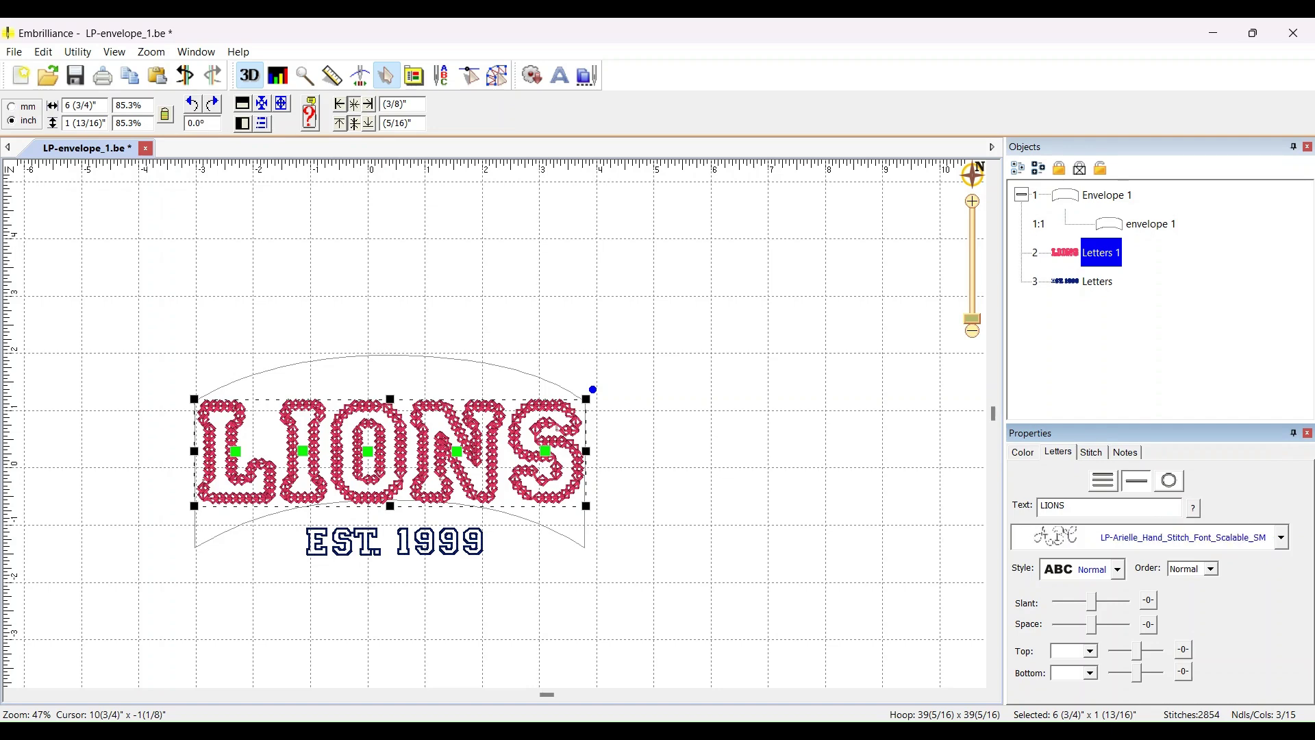
{"action": "scroll", "coordinate": [384, 449], "scroll_direction": "up", "scroll_amount": 2}
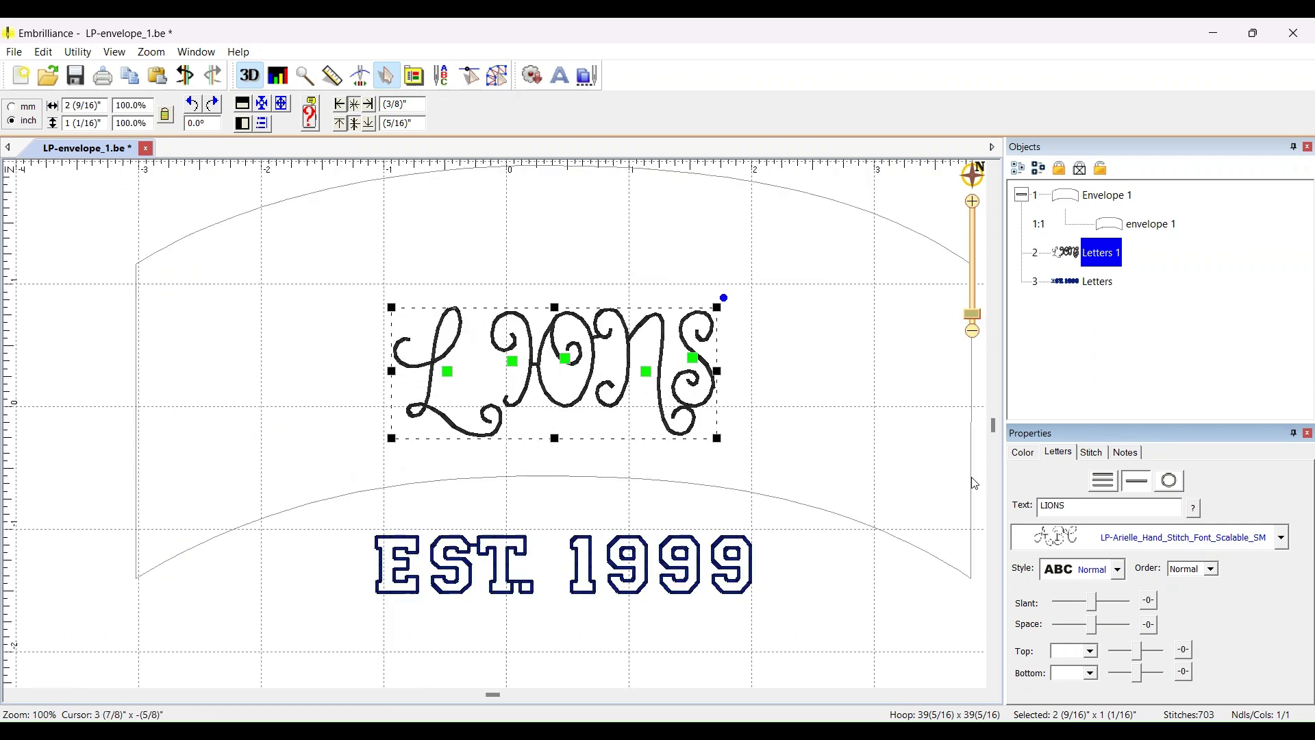
Step: Rewrite the LIONS text as "Lions" with lowercase letters after the L and apply it to the envelope
{"action": "left_click_drag", "start_coordinate": [1064, 506], "coordinate": [1047, 507]}
{"action": "type", "text": "ions"}
{"action": "scroll", "coordinate": [493, 429], "scroll_direction": "down", "scroll_amount": 2}
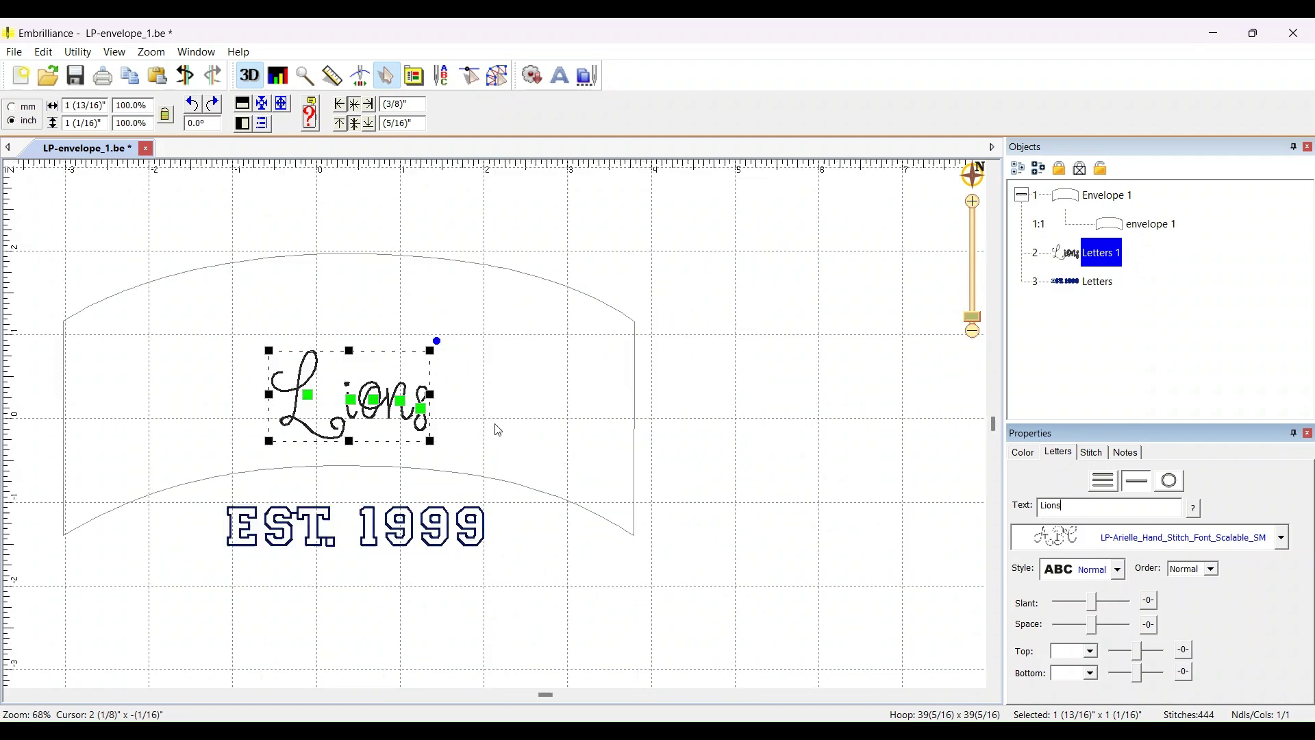
{"action": "left_click", "coordinate": [717, 448]}
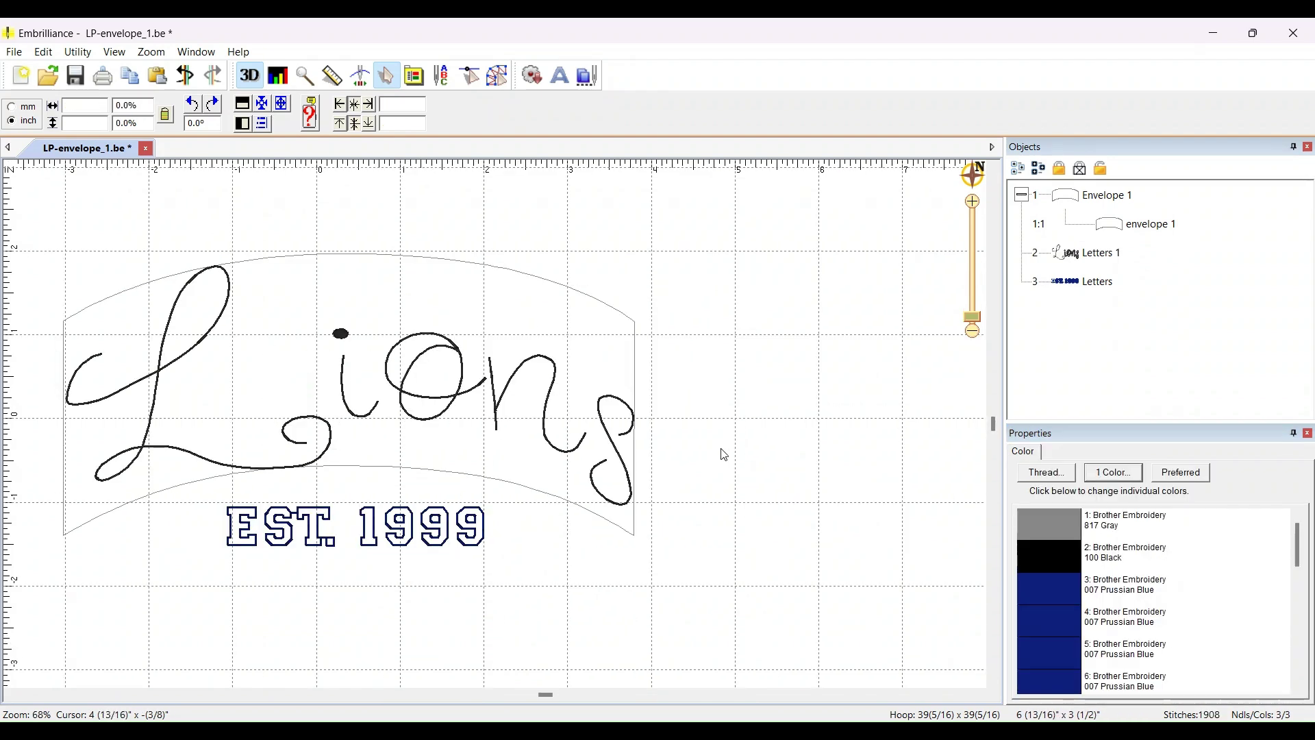
Step: Change the Lions lettering to the LP-Arielle_Hand_Font 075 in font and apply it to the envelope
{"action": "left_click", "coordinate": [450, 415]}
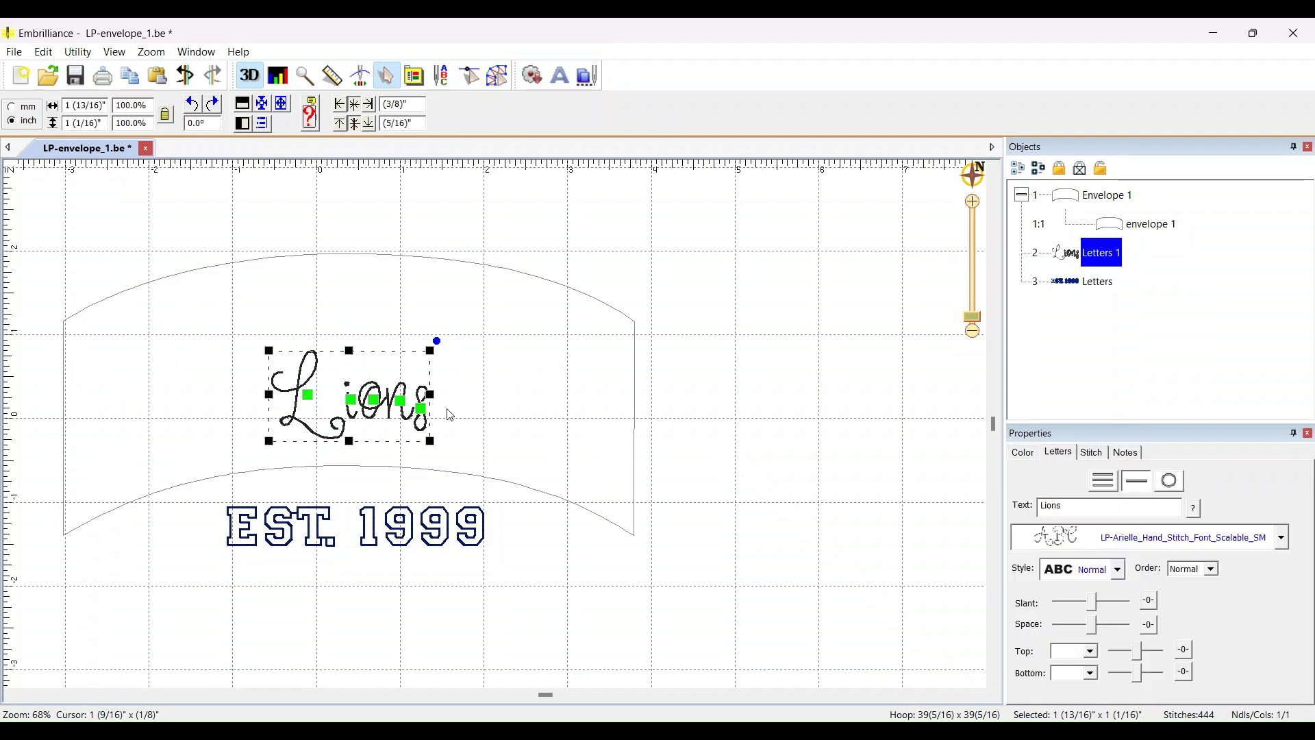
{"action": "left_click", "coordinate": [1275, 538]}
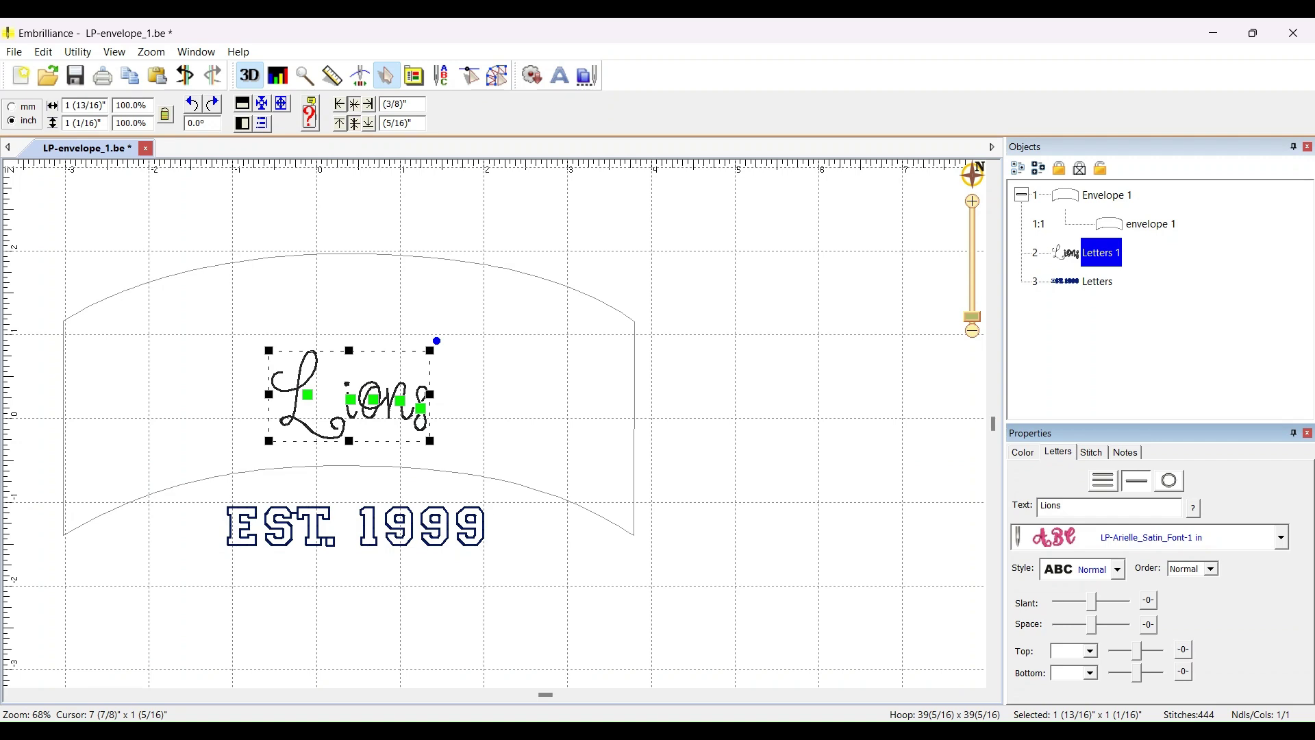
{"action": "scroll", "coordinate": [1264, 537], "scroll_direction": "up", "scroll_amount": 4}
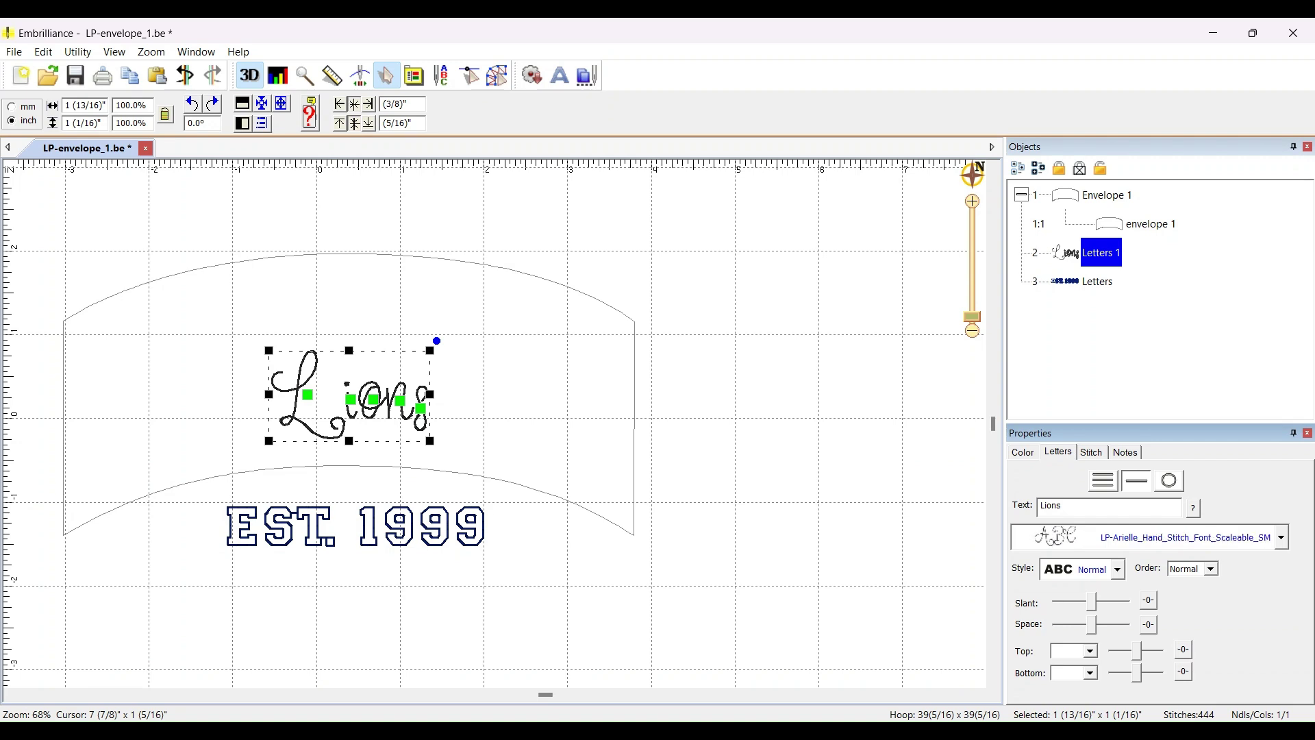
{"action": "scroll", "coordinate": [1264, 537], "scroll_direction": "up", "scroll_amount": 1}
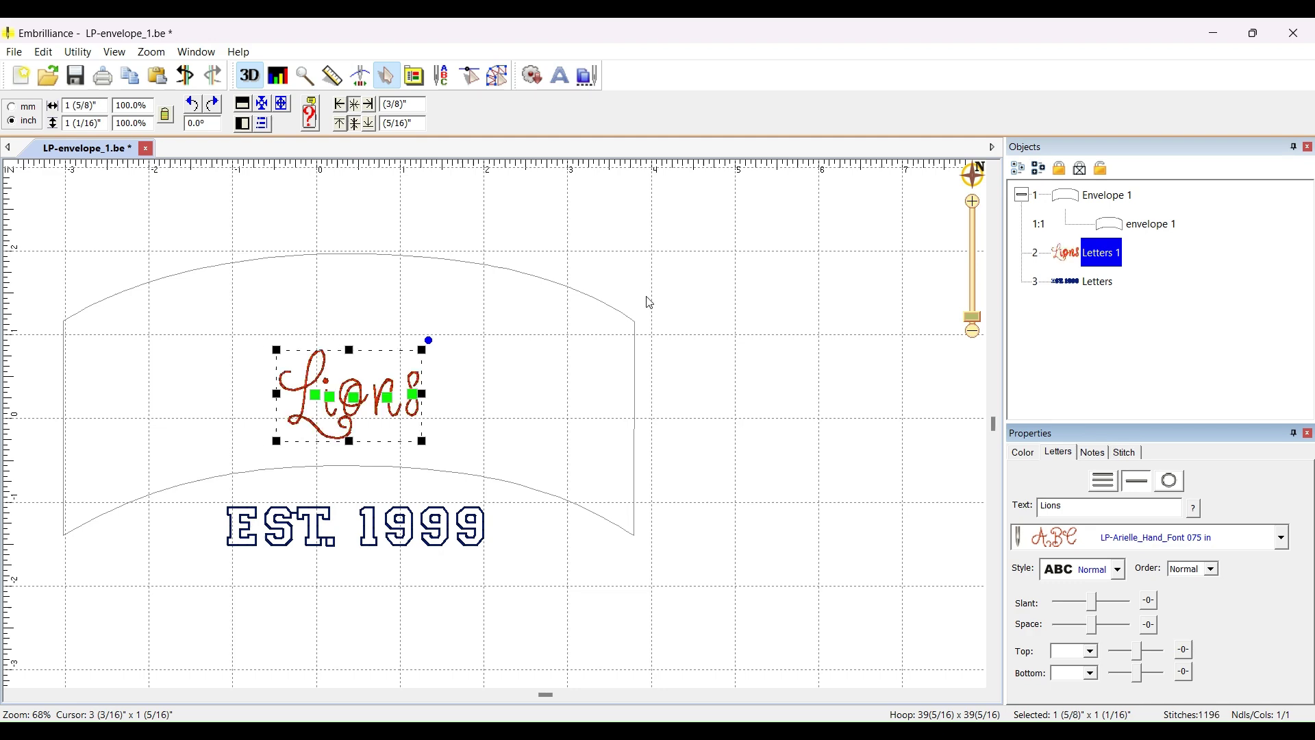
{"action": "scroll", "coordinate": [381, 414], "scroll_direction": "up", "scroll_amount": 3}
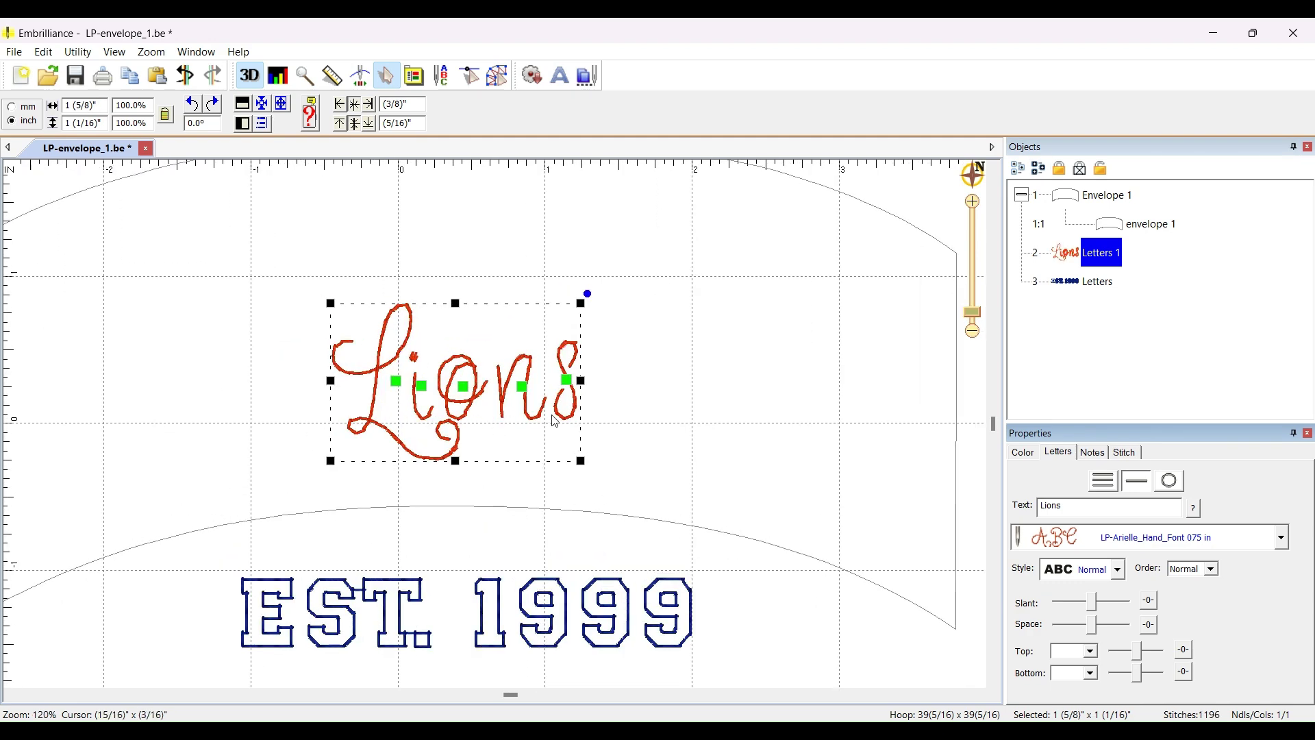
{"action": "scroll", "coordinate": [554, 419], "scroll_direction": "down", "scroll_amount": 2}
{"action": "left_click", "coordinate": [868, 428]}
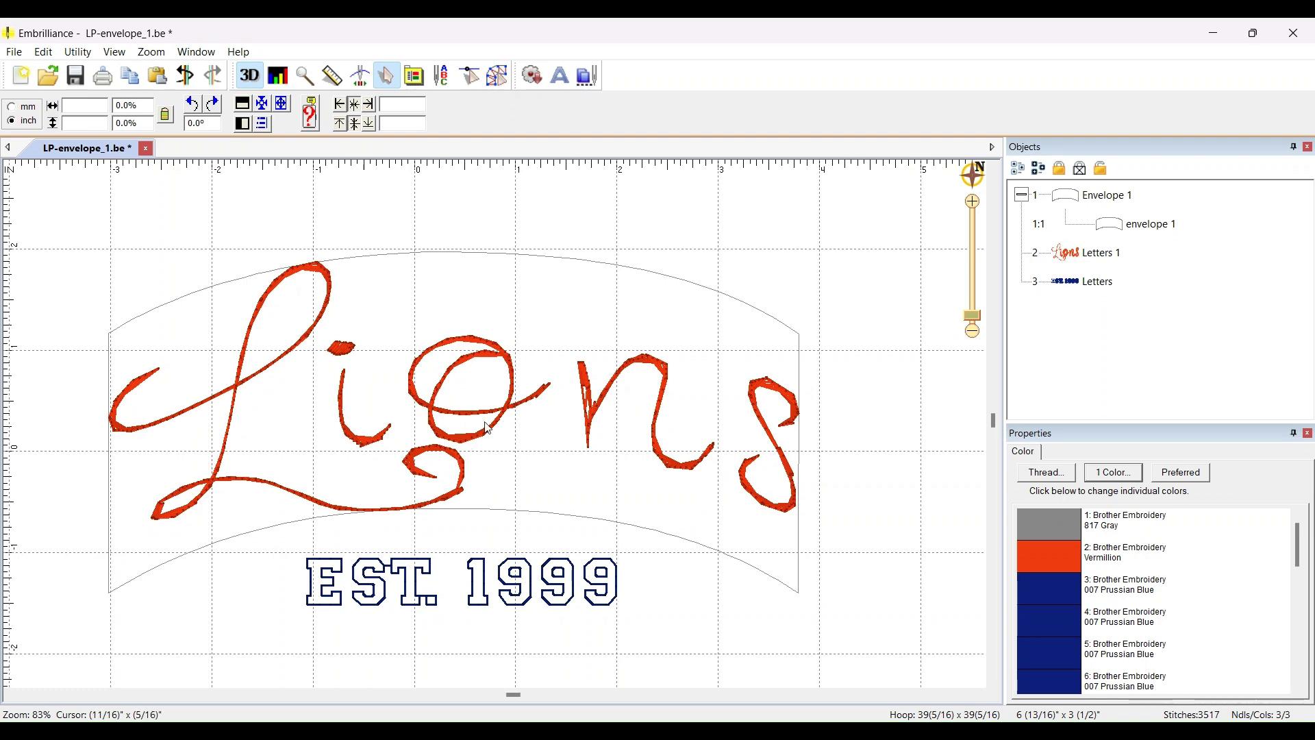
Step: Turn off 3D rendering and examine the individual stitches of the enveloped Lions lettering
{"action": "scroll", "coordinate": [487, 428], "scroll_direction": "up", "scroll_amount": 3}
{"action": "left_click", "coordinate": [261, 81]}
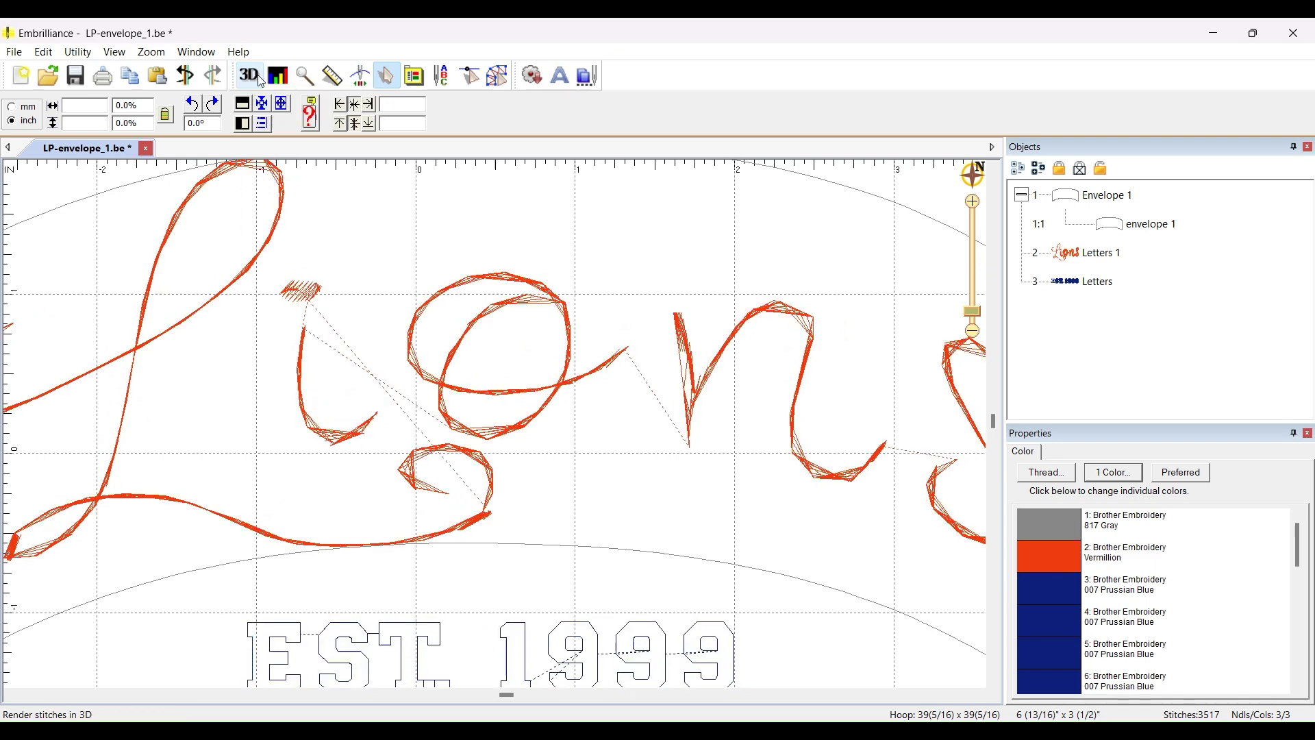
{"action": "scroll", "coordinate": [521, 443], "scroll_direction": "down", "scroll_amount": 2}
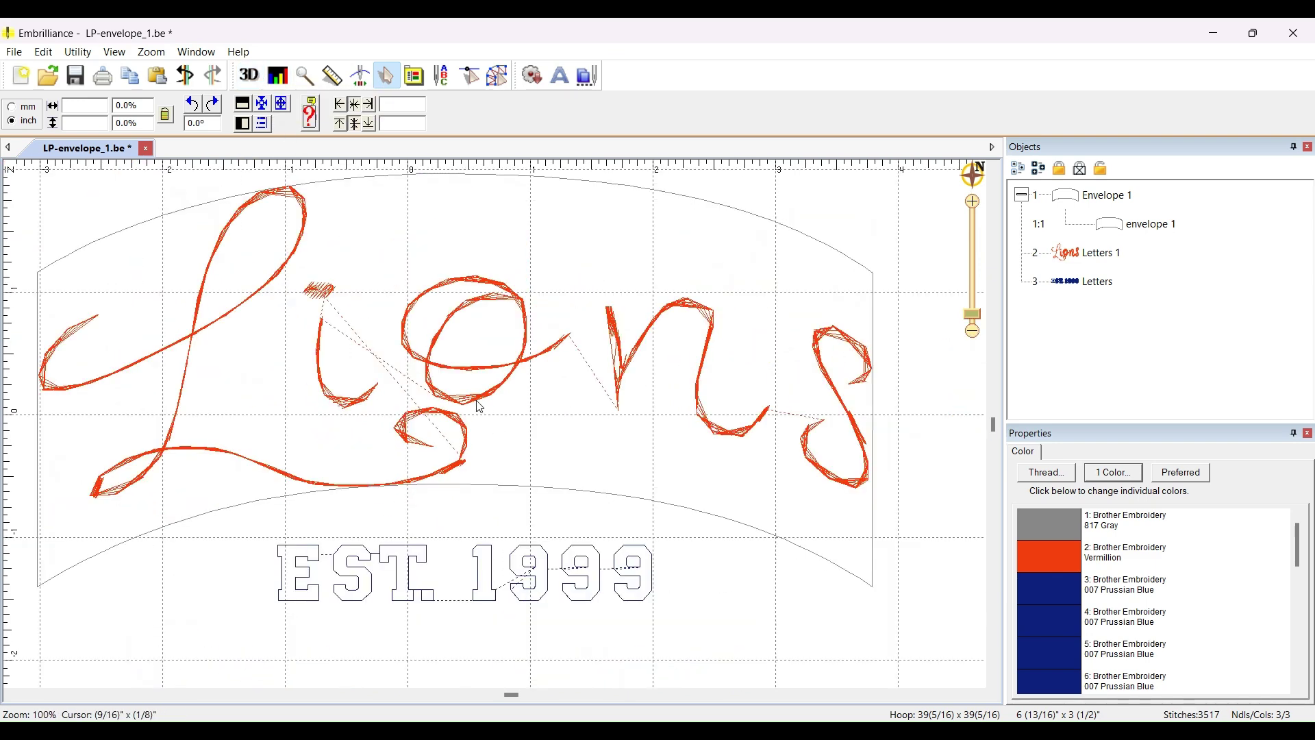
Step: Change the Lions lettering to the LP-Arielle_Hand_Stitch_Font_Scalable_MED font, apply it to the envelope and inspect its stitches
{"action": "left_click", "coordinate": [479, 407]}
{"action": "left_click", "coordinate": [1279, 541]}
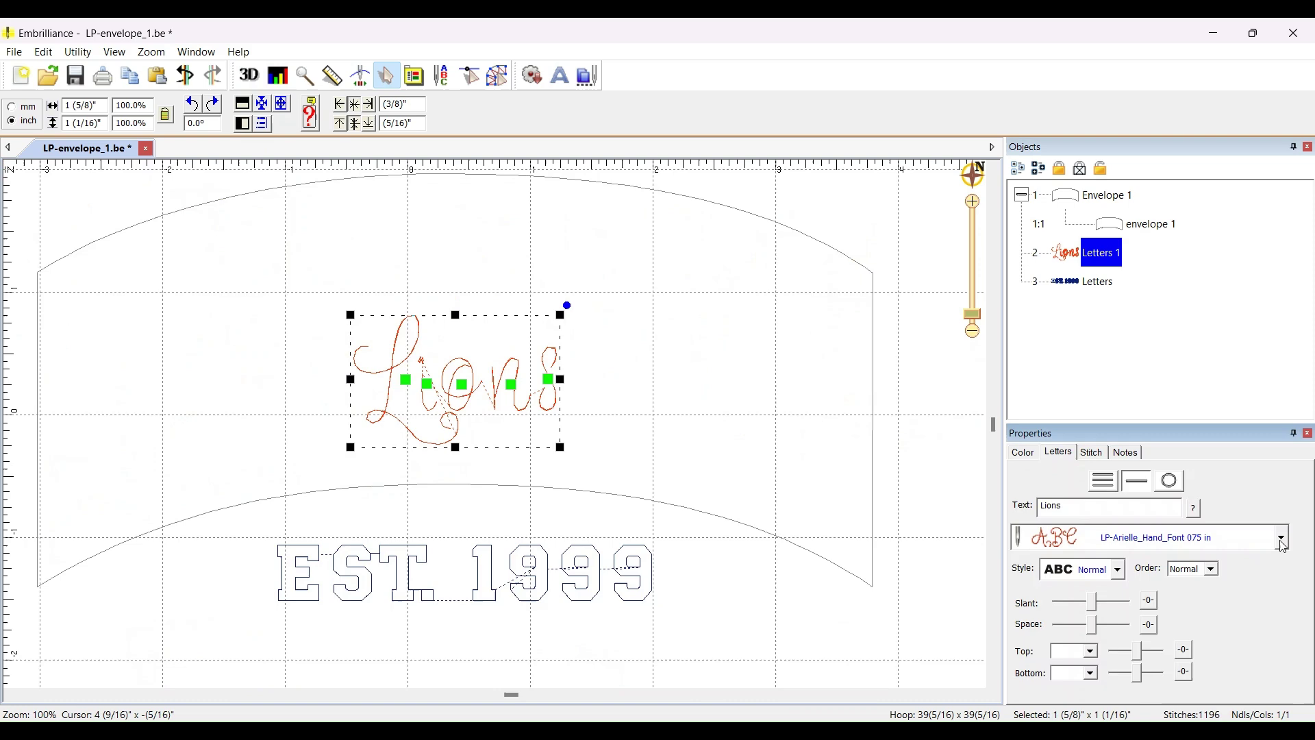
{"action": "left_click", "coordinate": [1159, 226]}
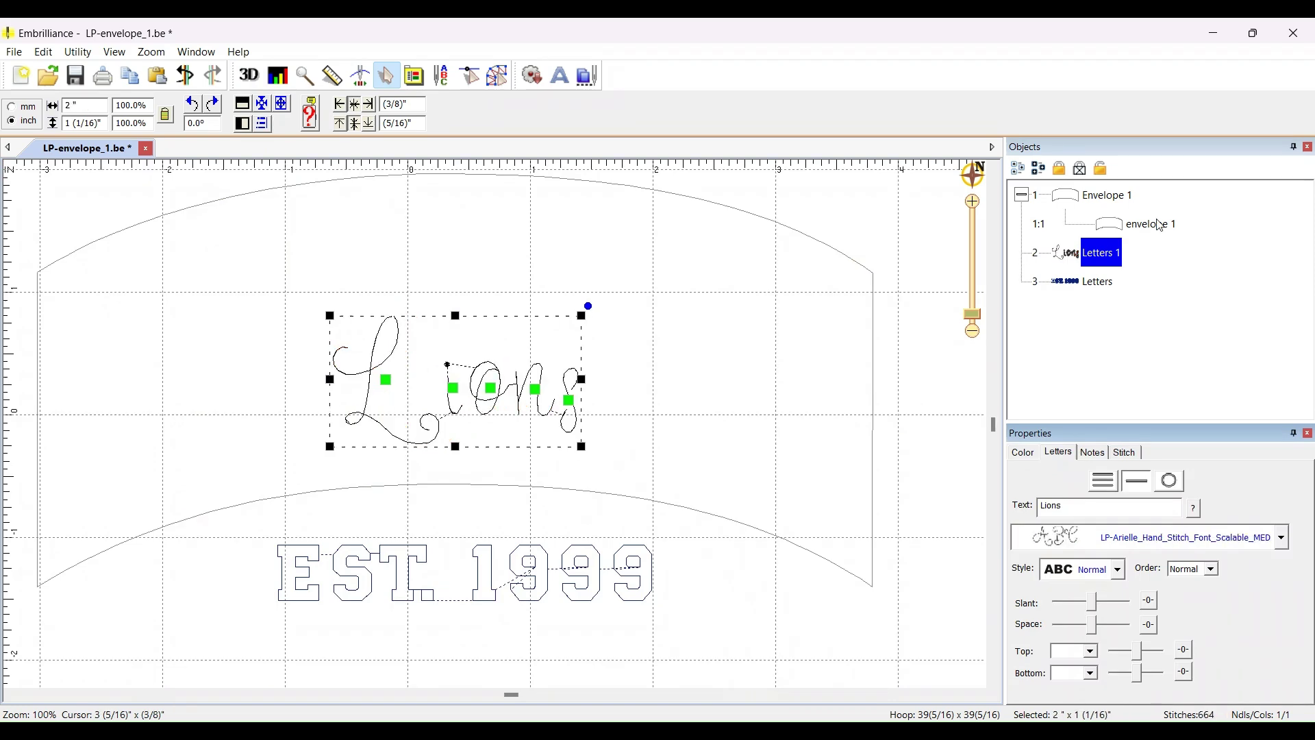
{"action": "left_click", "coordinate": [937, 378]}
{"action": "scroll", "coordinate": [452, 384], "scroll_direction": "up", "scroll_amount": 2}
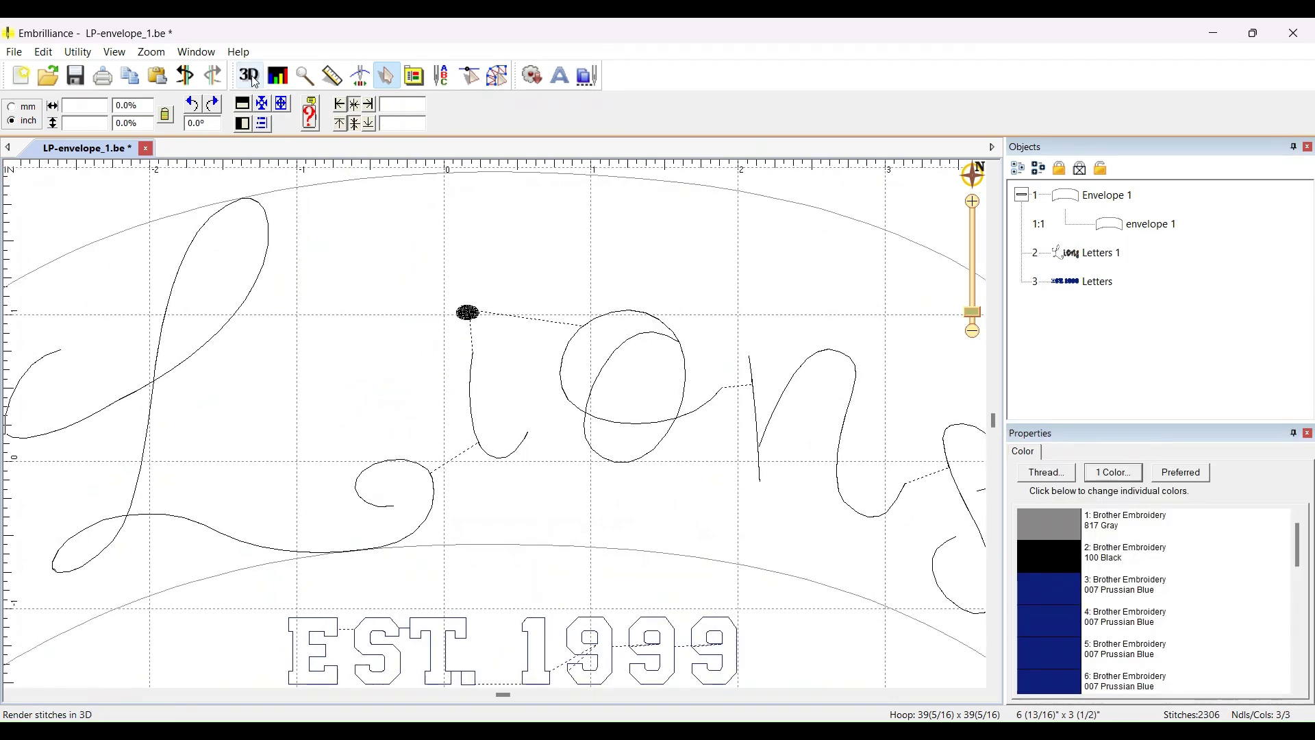
{"action": "scroll", "coordinate": [556, 396], "scroll_direction": "down", "scroll_amount": 1}
{"action": "scroll", "coordinate": [556, 396], "scroll_direction": "down", "scroll_amount": 3}
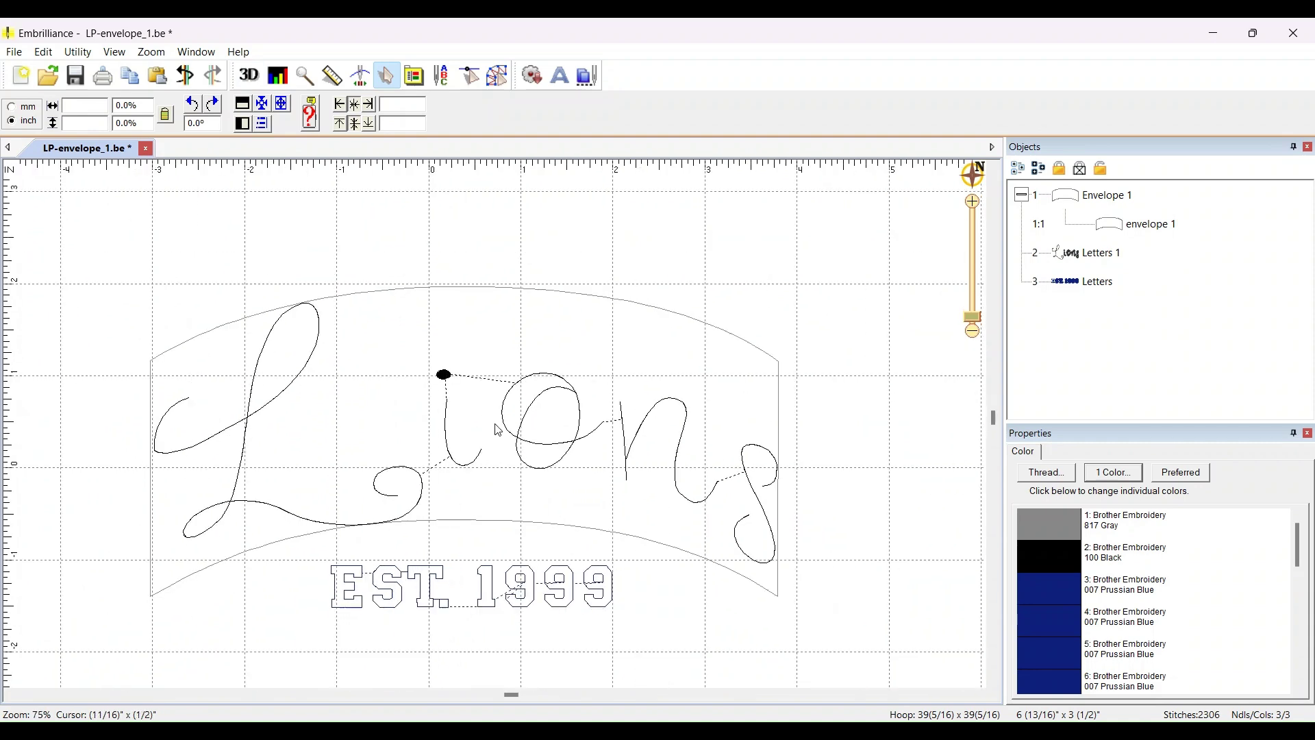
Step: Rewrite the Lions text as "LIONS" in capitals, change it to the LP-2-Color_Block_Applique_Font_Blanket font and apply it to the envelope
{"action": "left_click", "coordinate": [483, 461]}
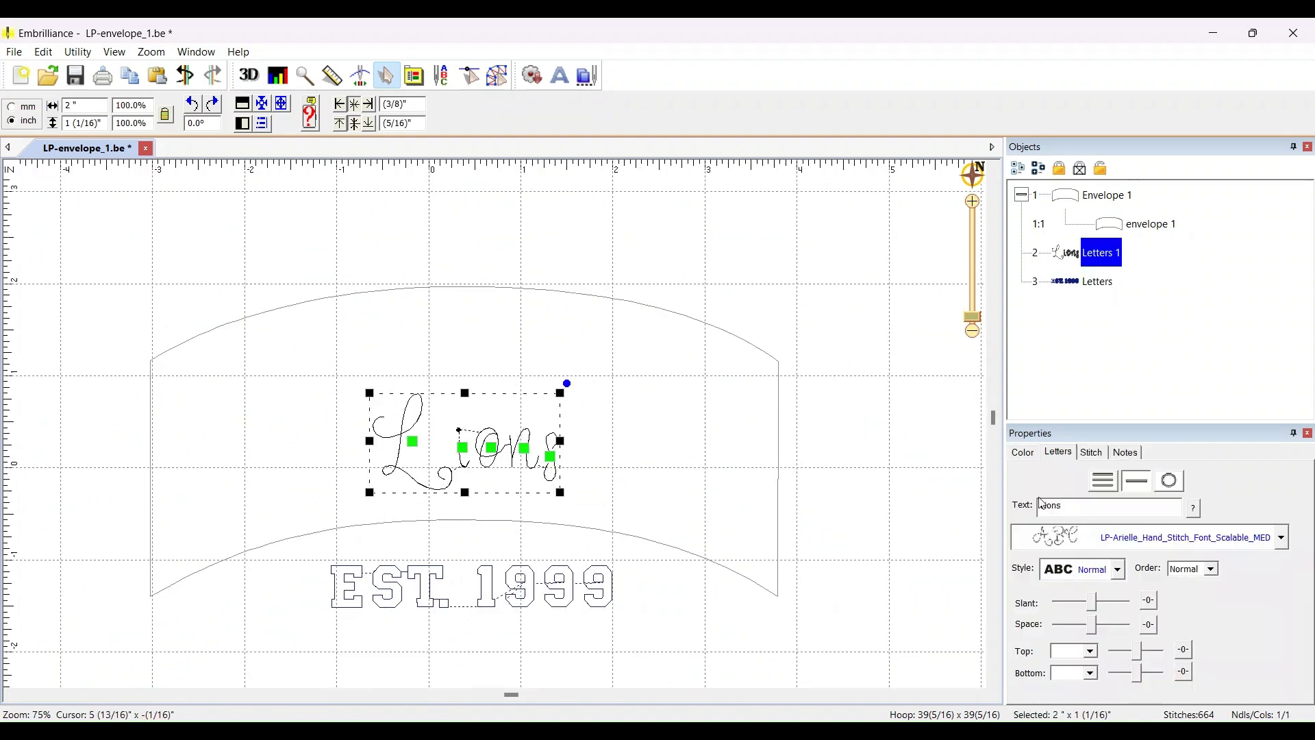
{"action": "type", "text": "LIONS"}
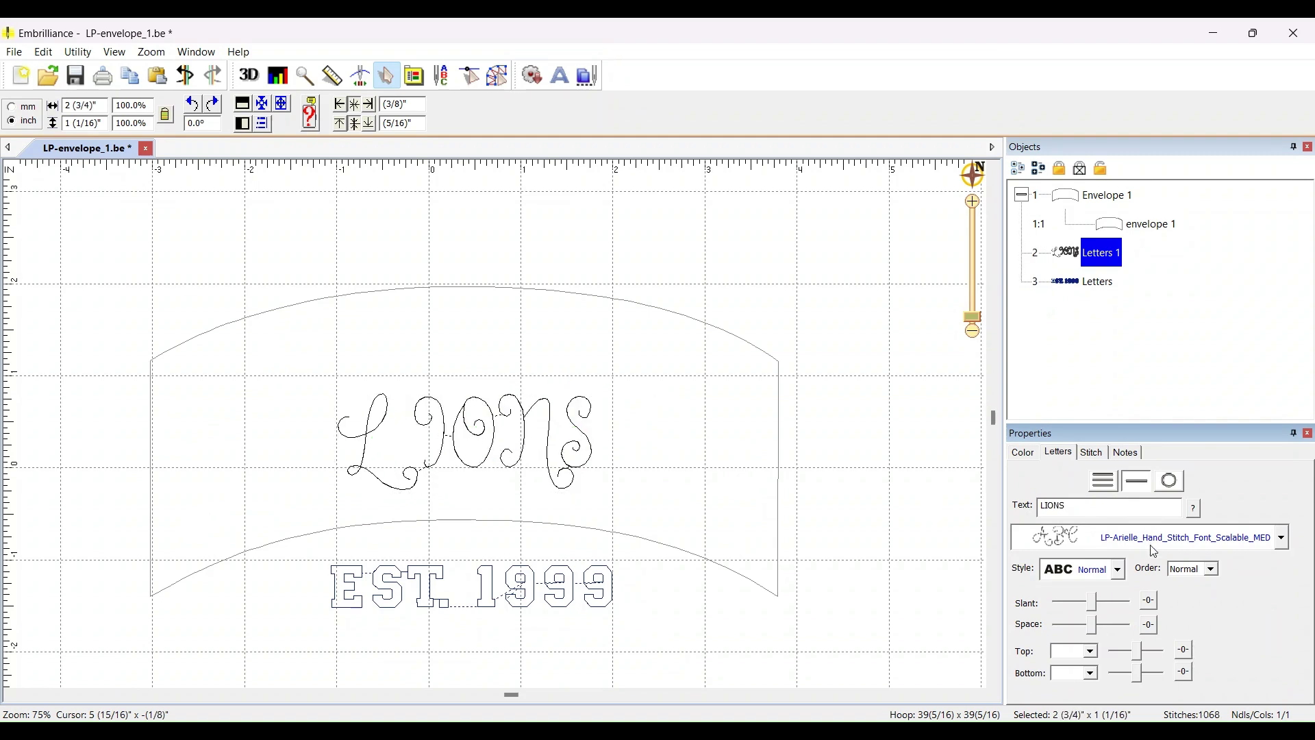
{"action": "scroll", "coordinate": [1150, 546], "scroll_direction": "down", "scroll_amount": 1}
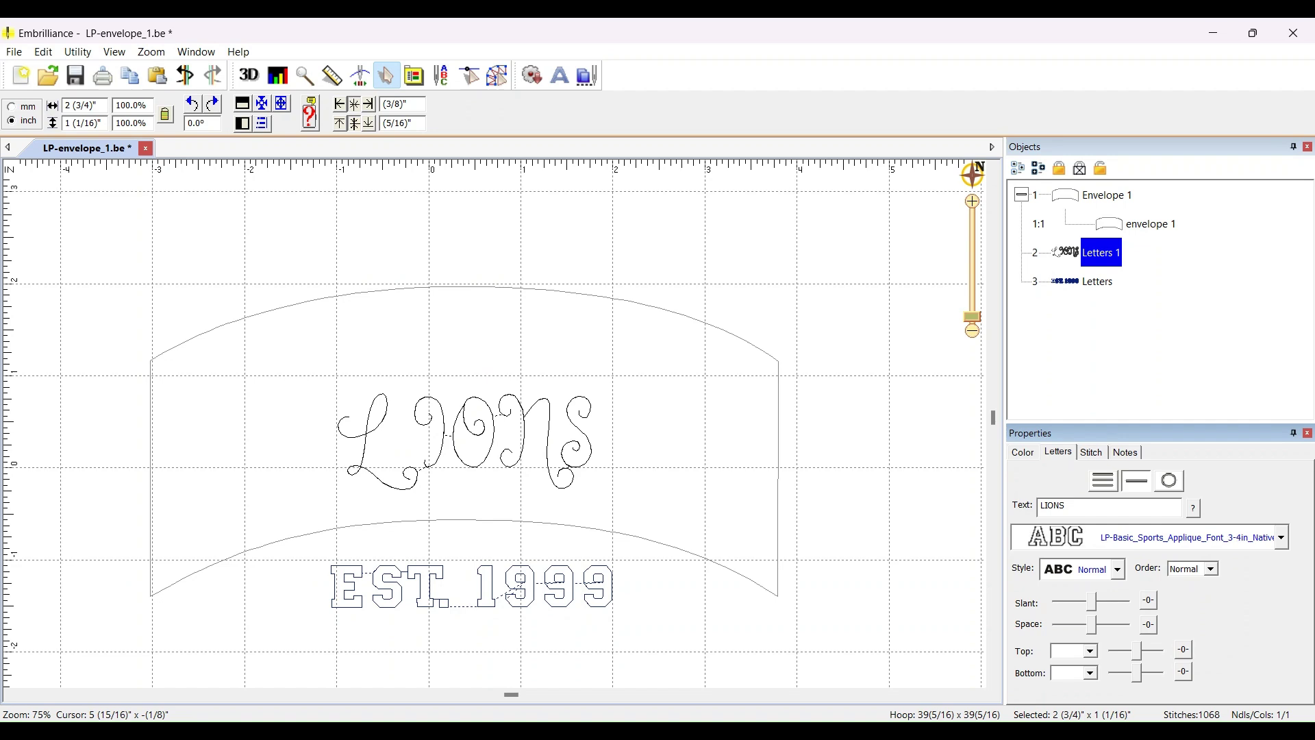
{"action": "scroll", "coordinate": [1154, 537], "scroll_direction": "down", "scroll_amount": 1}
{"action": "scroll", "coordinate": [1149, 537], "scroll_direction": "up", "scroll_amount": 1}
{"action": "scroll", "coordinate": [1155, 537], "scroll_direction": "down", "scroll_amount": 1}
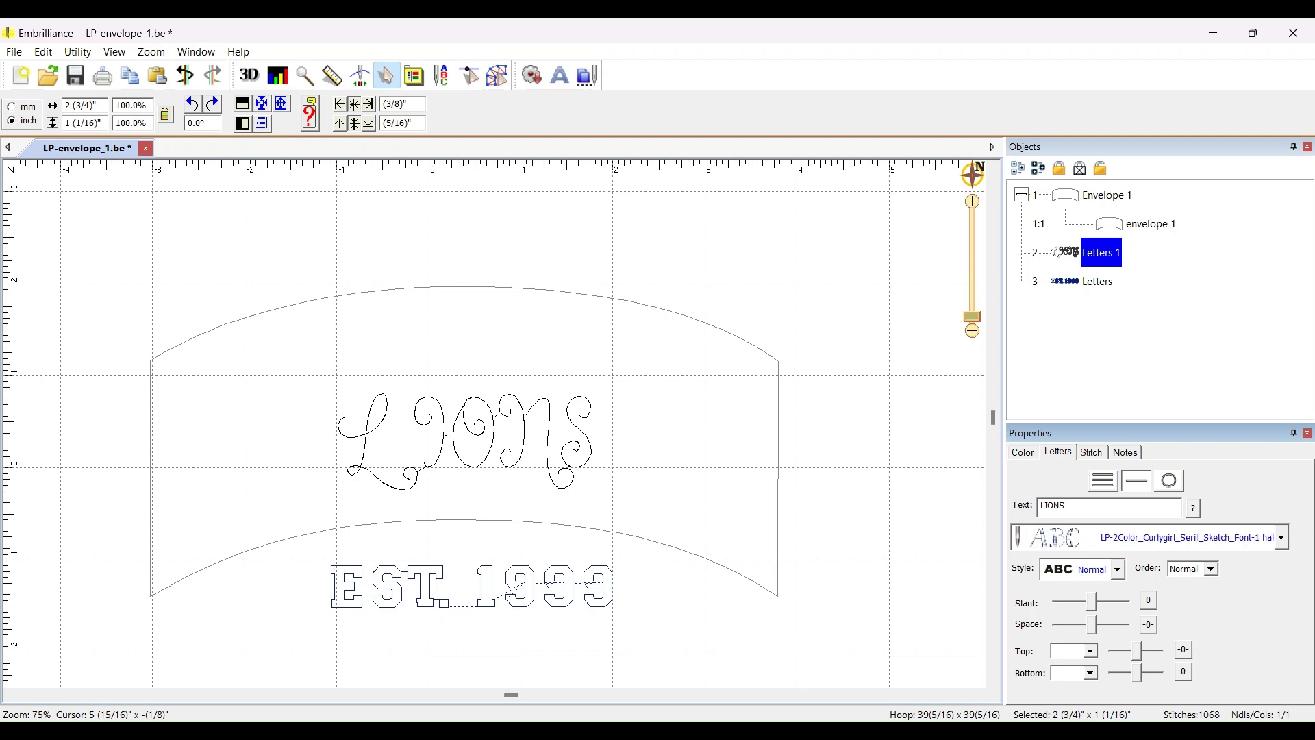
{"action": "scroll", "coordinate": [1154, 536], "scroll_direction": "down", "scroll_amount": 2}
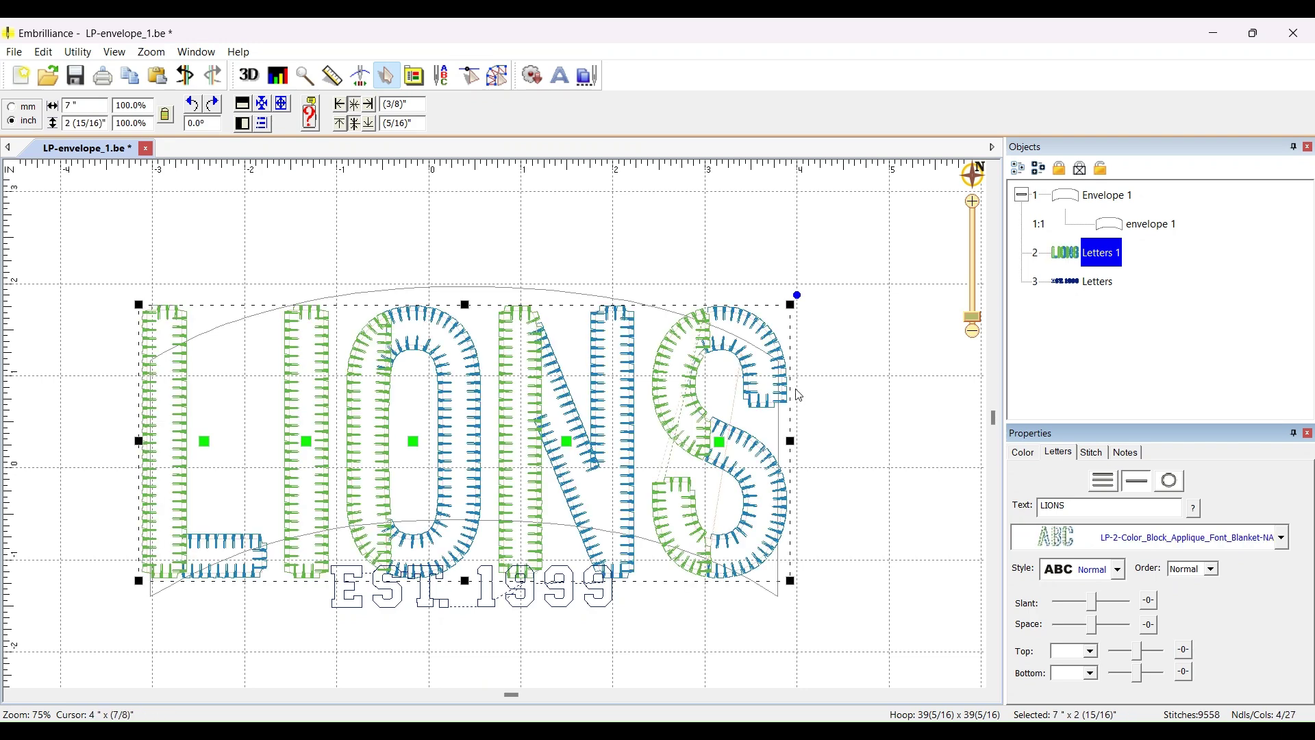
{"action": "left_click", "coordinate": [855, 434]}
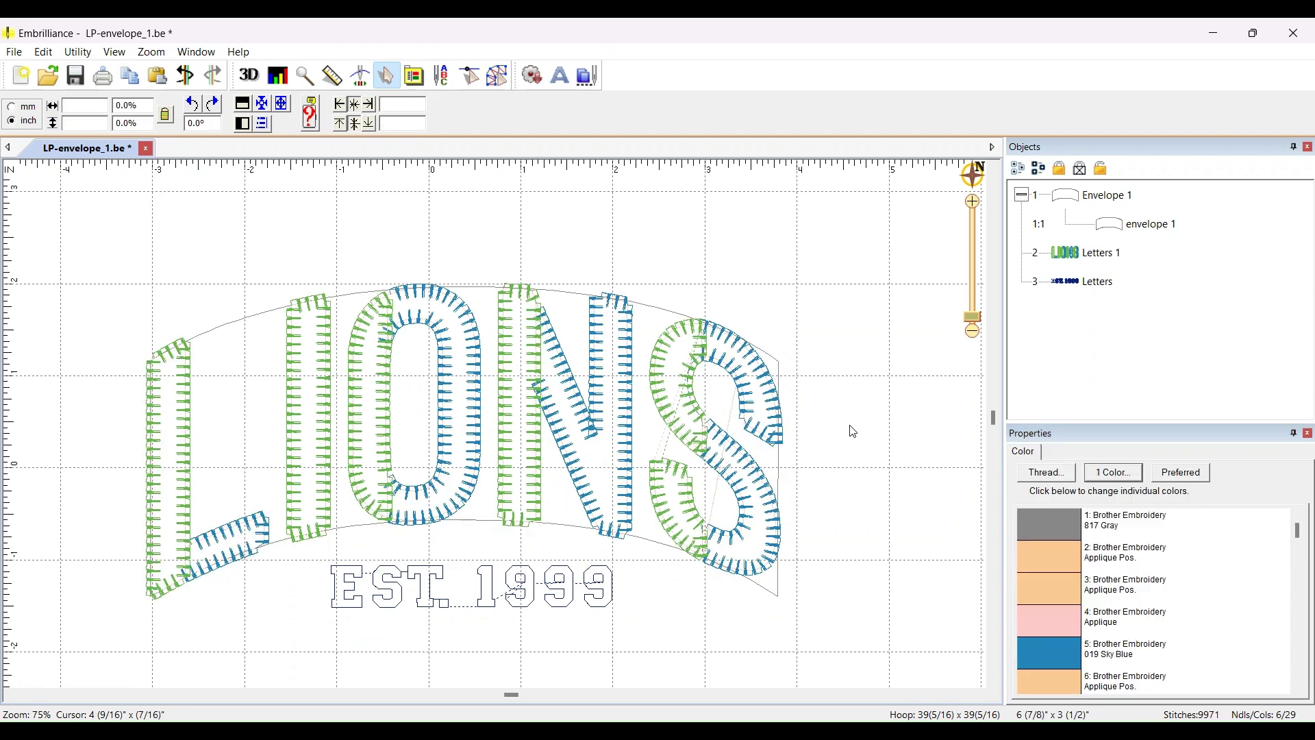
Step: Turn on 3D rendering to inspect the enveloped LIONS applique lettering together with the EST. 1999 line
{"action": "left_click", "coordinate": [248, 75]}
{"action": "scroll", "coordinate": [502, 451], "scroll_direction": "down", "scroll_amount": 3}
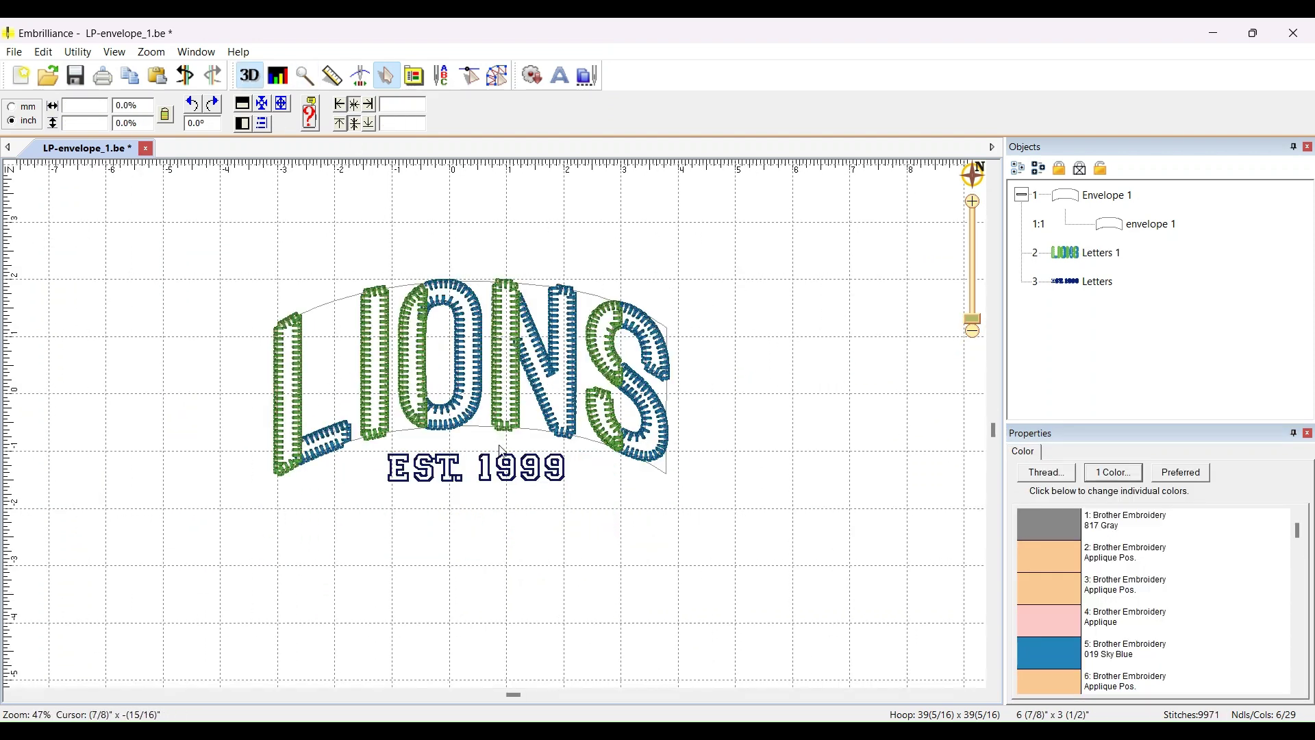